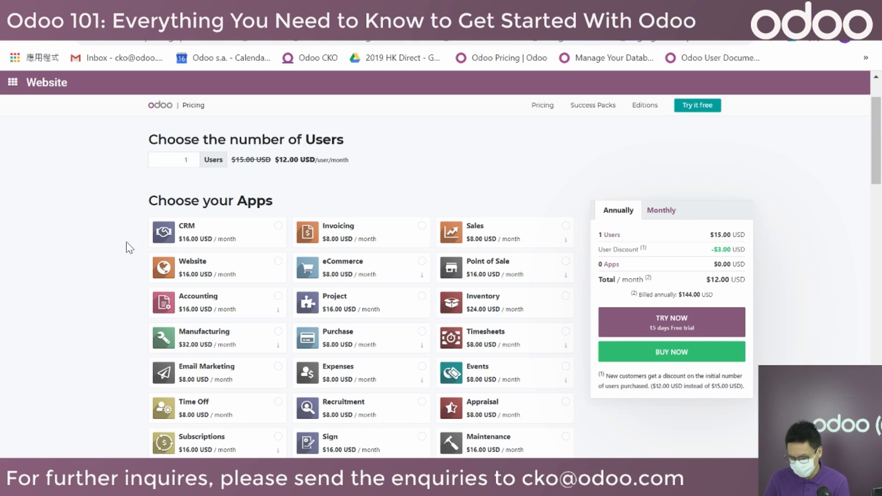
{"action": "scroll", "coordinate": [71, 248], "scroll_direction": "down", "scroll_amount": 6}
{"action": "scroll", "coordinate": [71, 248], "scroll_direction": "down", "scroll_amount": 20}
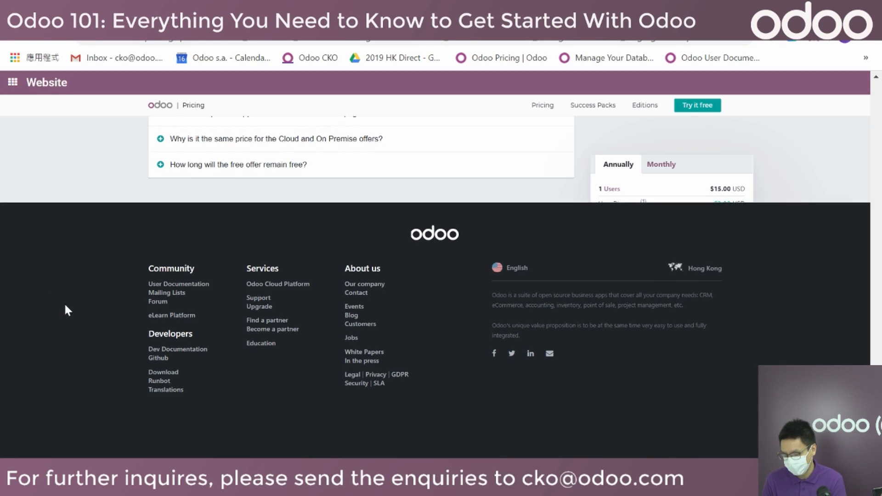
{"action": "scroll", "coordinate": [65, 304], "scroll_direction": "up", "scroll_amount": 10}
{"action": "scroll", "coordinate": [65, 310], "scroll_direction": "up", "scroll_amount": 8}
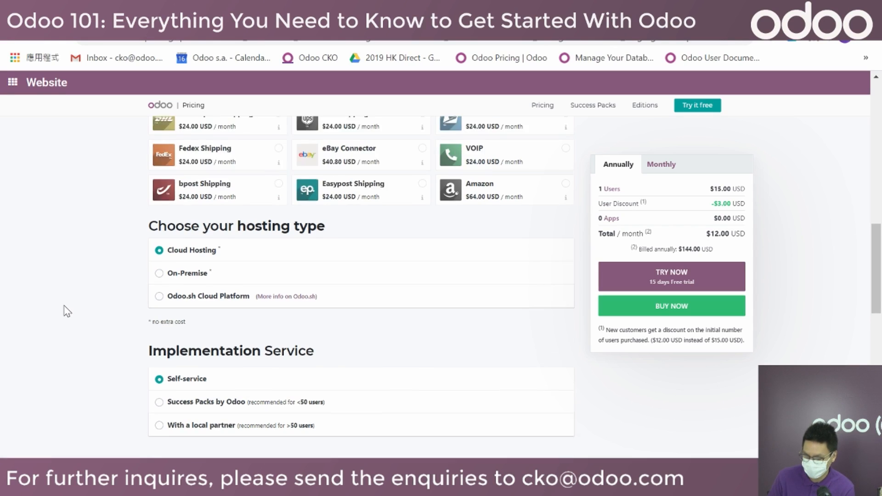
{"action": "scroll", "coordinate": [64, 310], "scroll_direction": "up", "scroll_amount": 5}
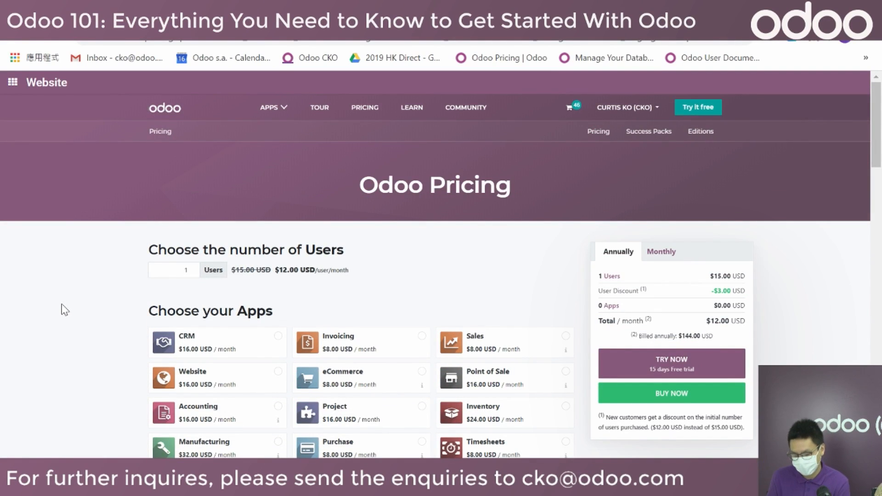
Change the Users count from 1 to 10, updating the total to $120.00 USD/month.
{"action": "left_click", "coordinate": [186, 269]}
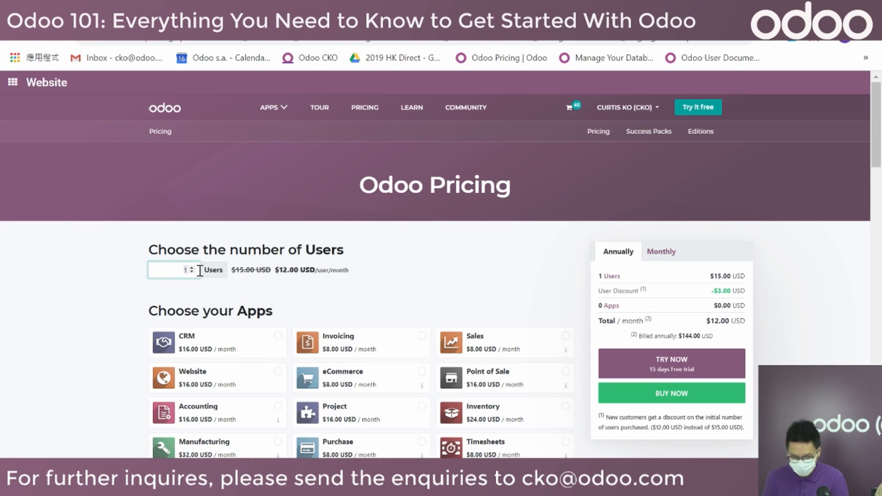
{"action": "type", "text": "0"}
{"action": "left_click", "coordinate": [141, 317]}
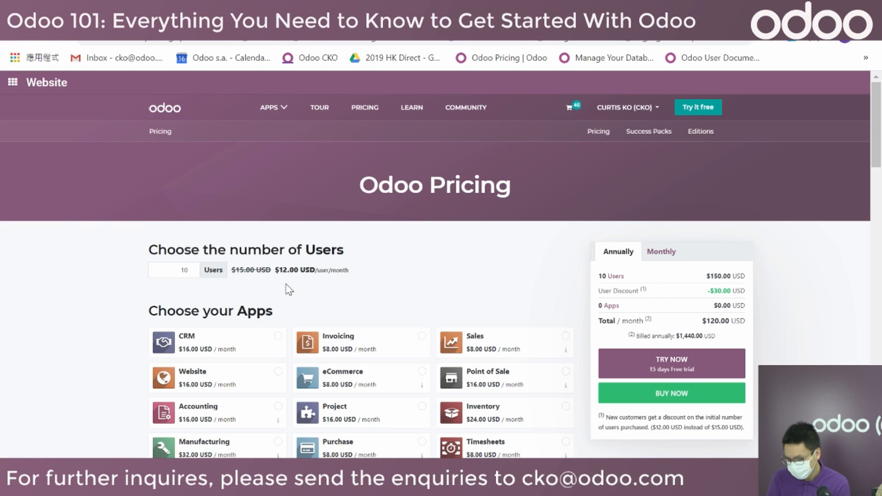
{"action": "scroll", "coordinate": [83, 325], "scroll_direction": "down", "scroll_amount": 3}
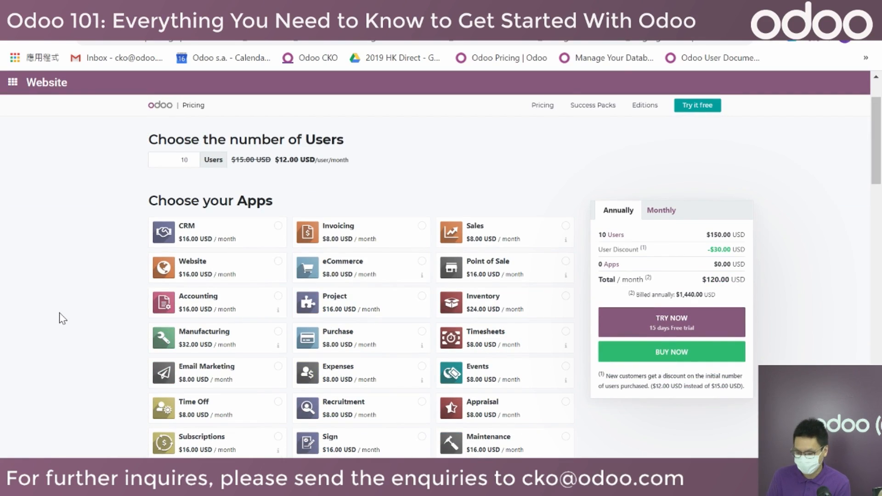
Tick the Sales, Accounting, Purchase and Inventory app cards.
{"action": "left_click", "coordinate": [478, 238]}
{"action": "left_click", "coordinate": [244, 313]}
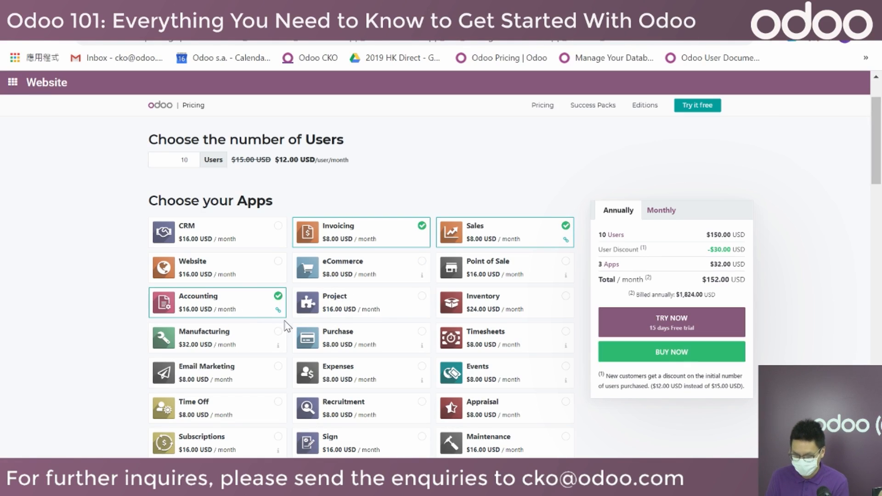
{"action": "left_click", "coordinate": [352, 342]}
{"action": "left_click", "coordinate": [467, 309]}
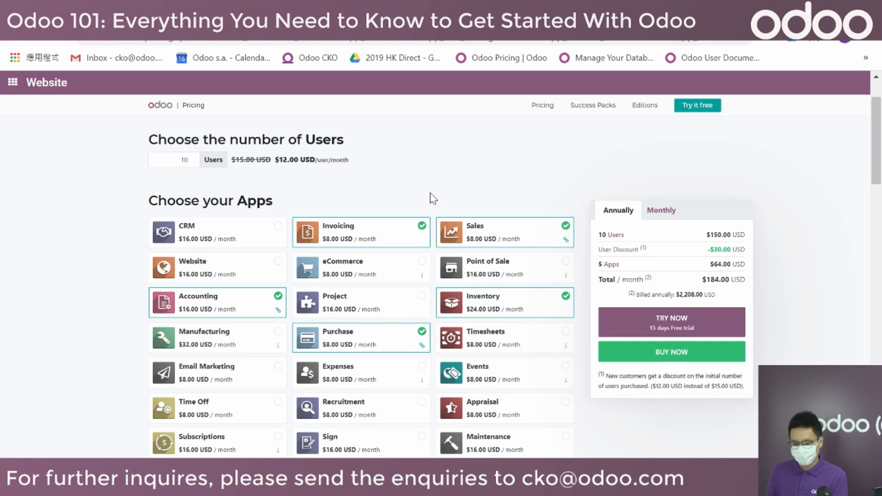
Raise the user count to 12 with the spinner, then lower it back to 10.
{"action": "left_click", "coordinate": [192, 158]}
{"action": "left_click", "coordinate": [192, 157]}
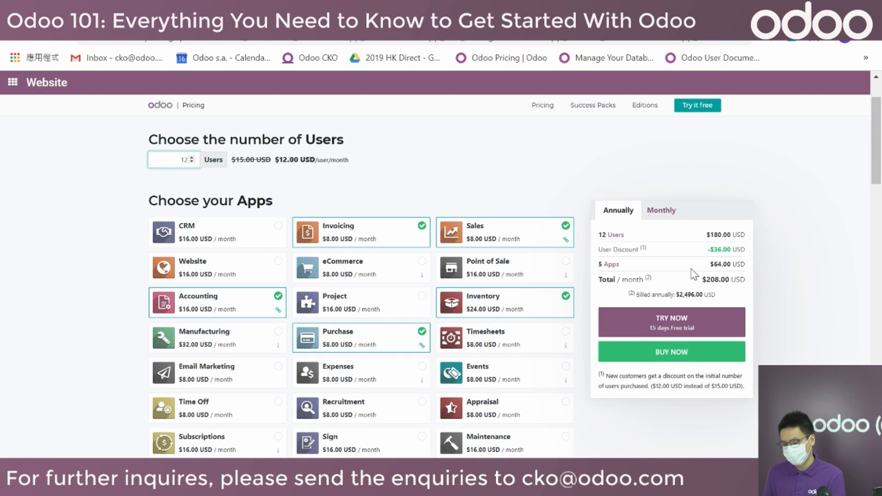
{"action": "left_click", "coordinate": [193, 162]}
{"action": "left_click", "coordinate": [192, 161]}
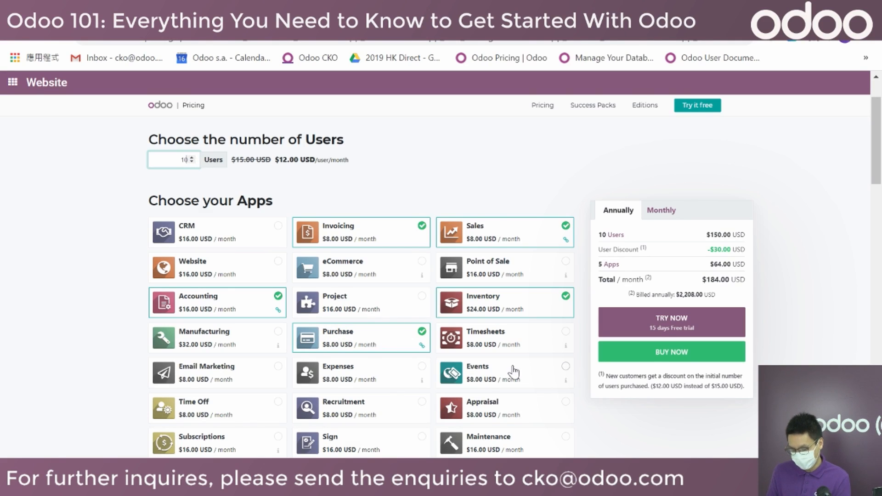
Tick Marketing Automation, which also adds Email Marketing, making 7 apps at $216.00/month.
{"action": "scroll", "coordinate": [468, 381], "scroll_direction": "down", "scroll_amount": 4}
{"action": "left_click", "coordinate": [505, 344]}
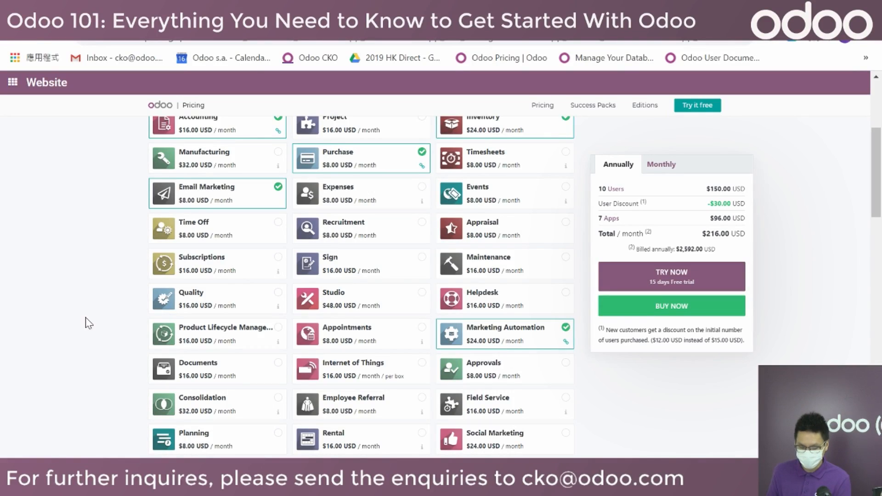
{"action": "scroll", "coordinate": [87, 320], "scroll_direction": "up", "scroll_amount": 2}
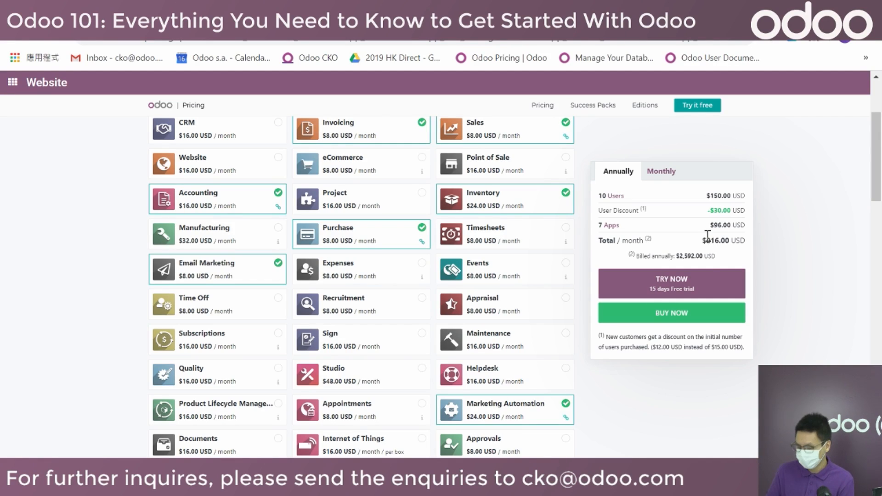
{"action": "scroll", "coordinate": [799, 291], "scroll_direction": "up", "scroll_amount": 5}
{"action": "scroll", "coordinate": [798, 292], "scroll_direction": "down", "scroll_amount": 5}
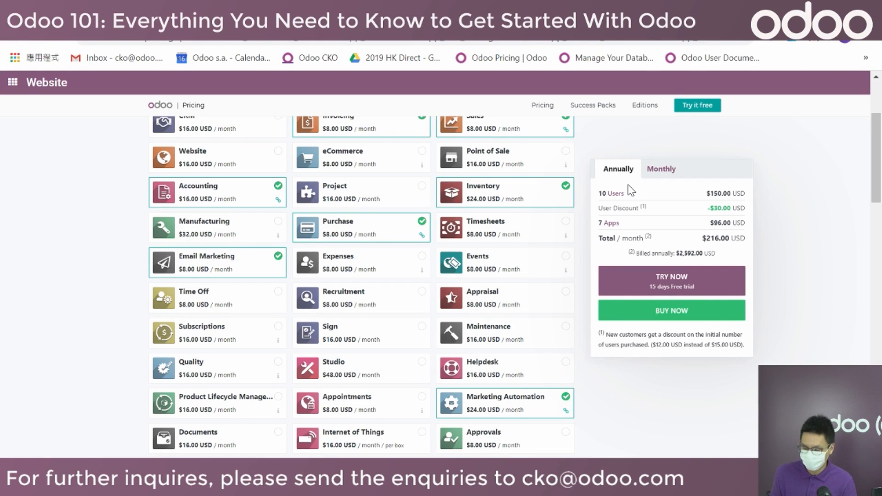
{"action": "left_click", "coordinate": [665, 170]}
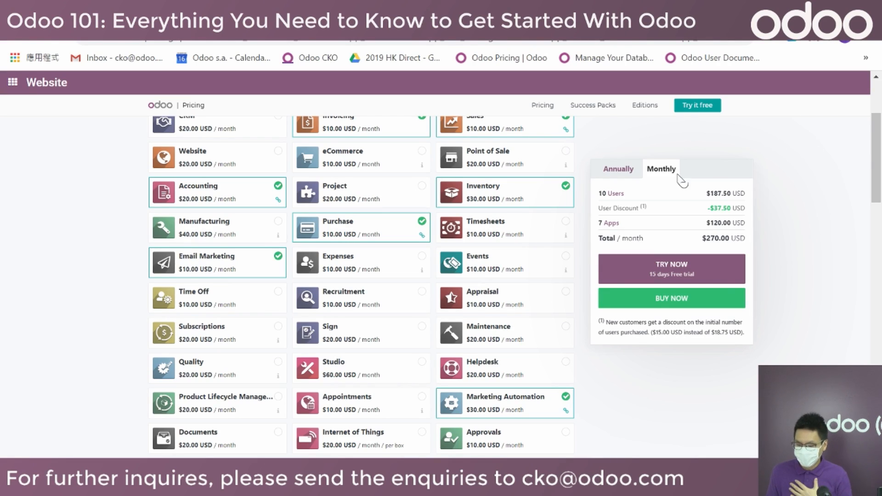
{"action": "left_click", "coordinate": [627, 175]}
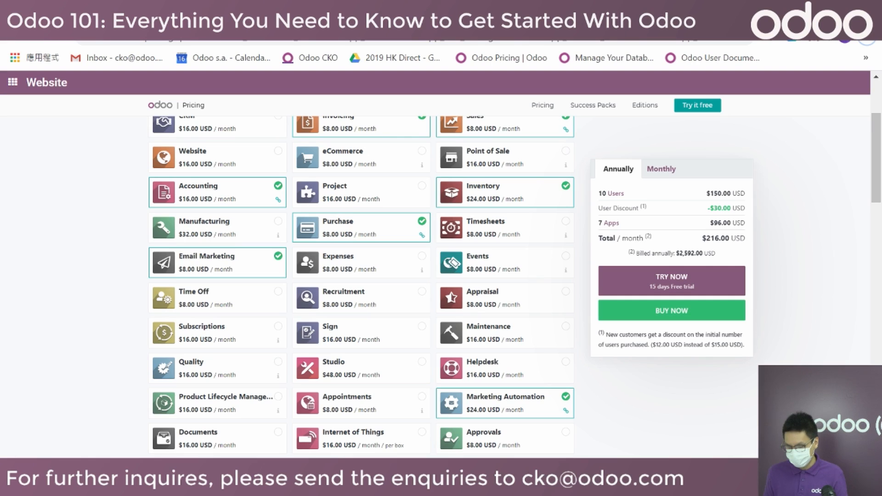
Present slide 13, 'Odoo Subscription Service', of the webinar deck full screen.
{"action": "key", "text": "ctrl+Tab"}
{"action": "scroll", "coordinate": [87, 360], "scroll_direction": "down", "scroll_amount": 3}
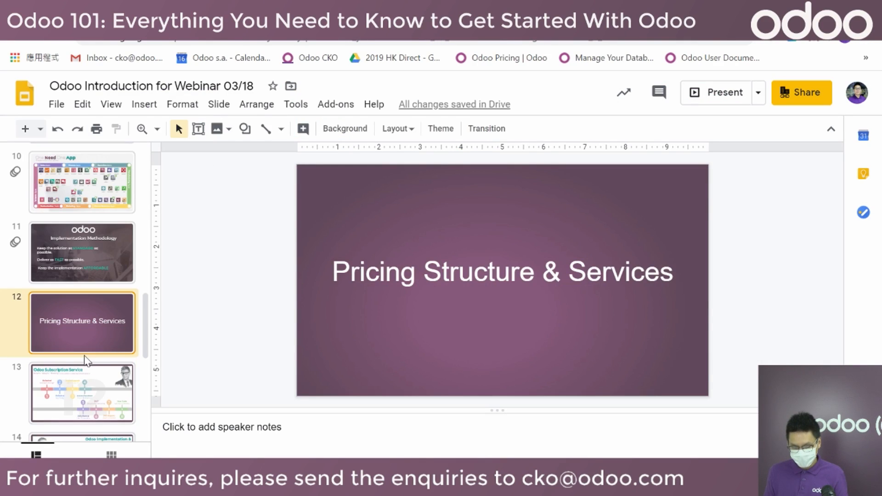
{"action": "left_click", "coordinate": [86, 394]}
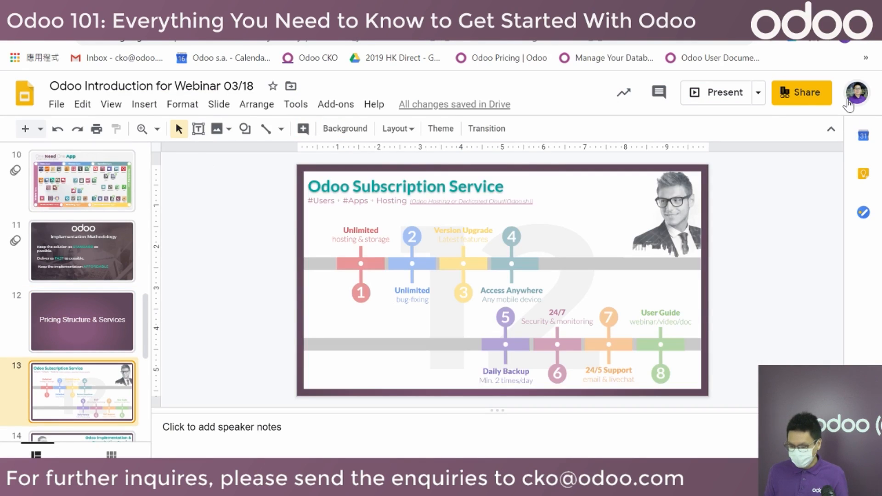
{"action": "left_click", "coordinate": [731, 93]}
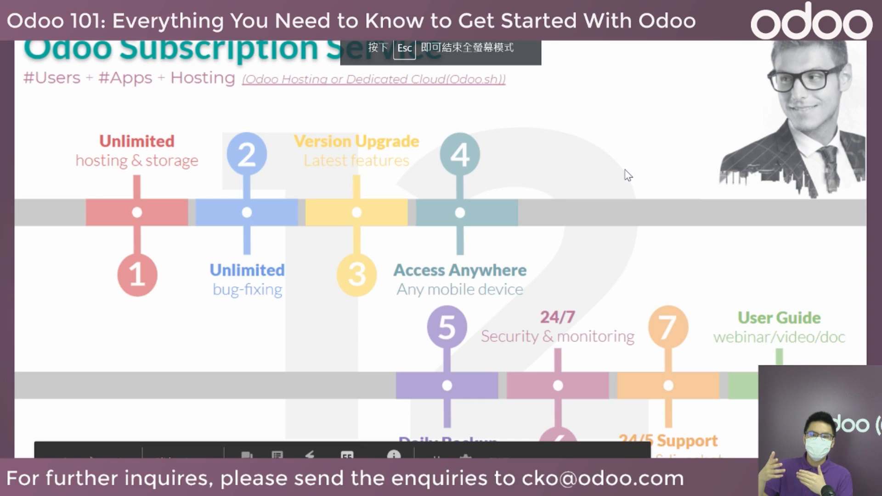
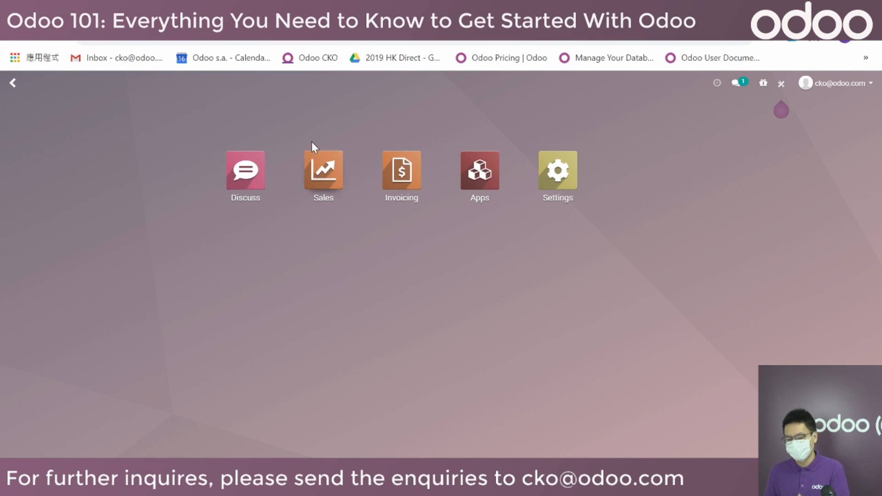
Open Odoo's Discuss app, with its empty inbox, general channel and OdooBot message.
{"action": "left_click", "coordinate": [323, 201]}
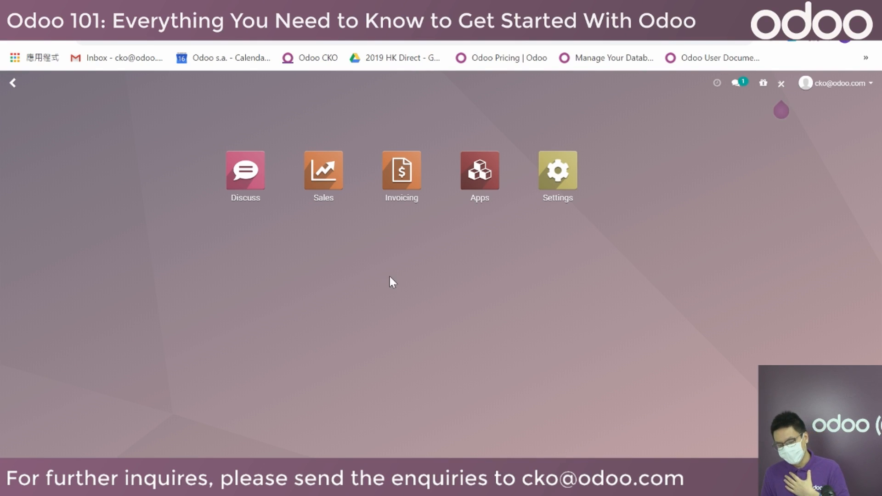
{"action": "left_click", "coordinate": [247, 185]}
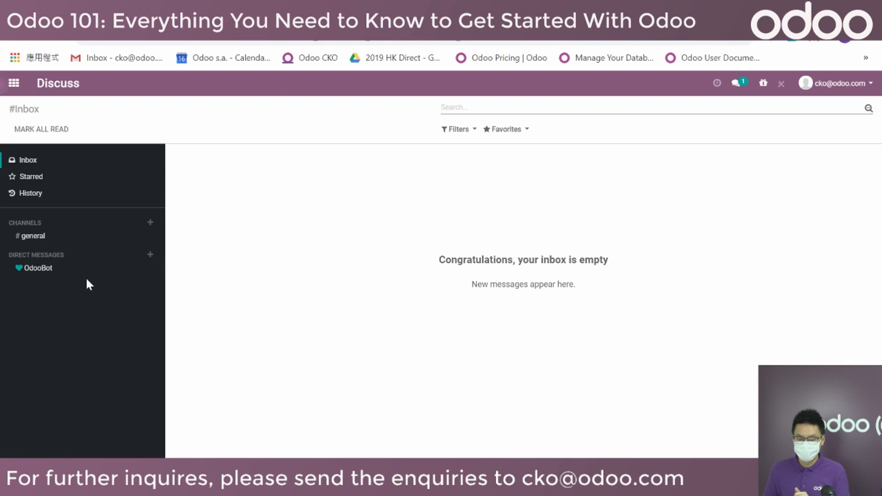
Create a new public channel named #sales.
{"action": "left_click", "coordinate": [150, 223]}
{"action": "type", "text": "sales"}
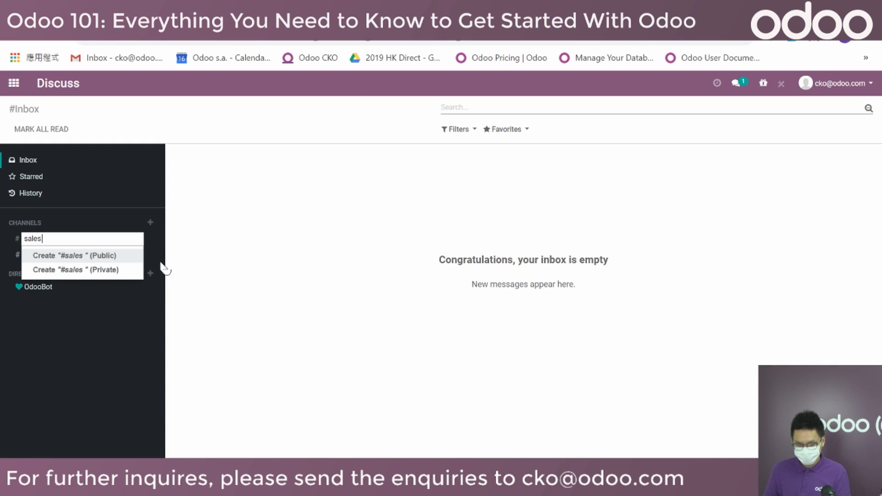
{"action": "left_click", "coordinate": [118, 256]}
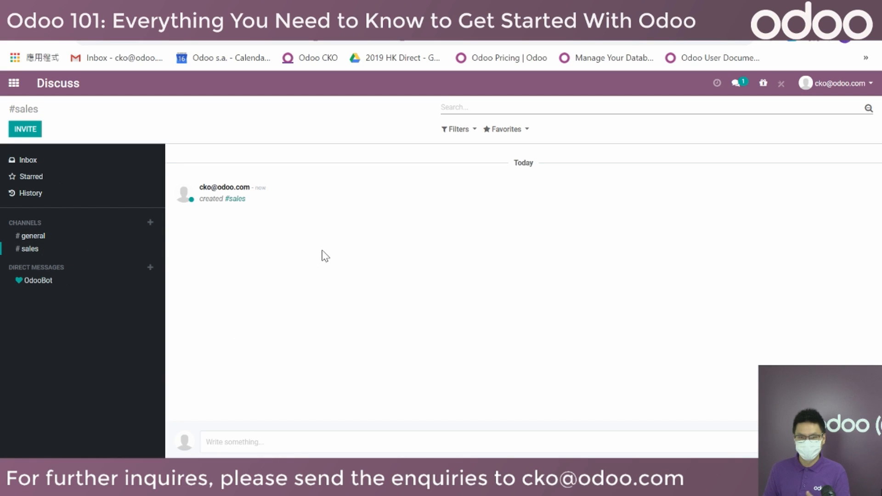
Post 'lets have a meeting today at 11:00' in #sales.
{"action": "type", "text": "lets have am"}
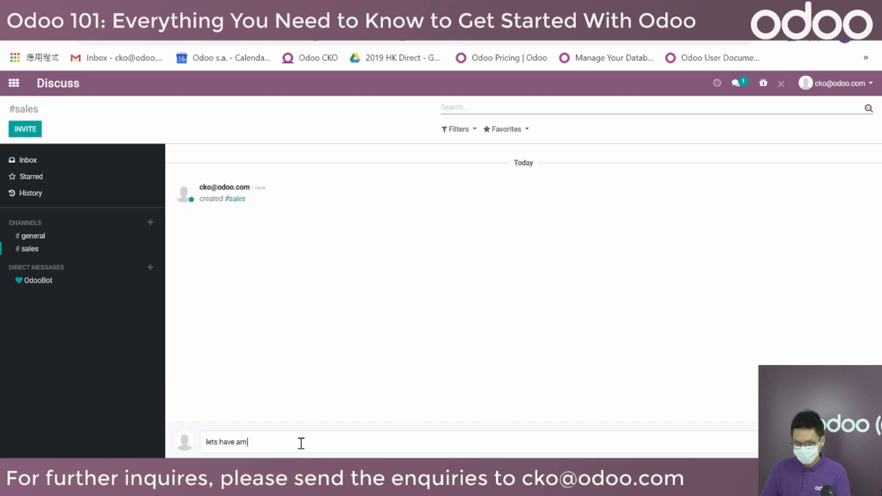
{"action": "key", "text": "BackSpace"}
{"action": "type", "text": "meeting toda"}
{"action": "type", "text": "y at 11:00"}
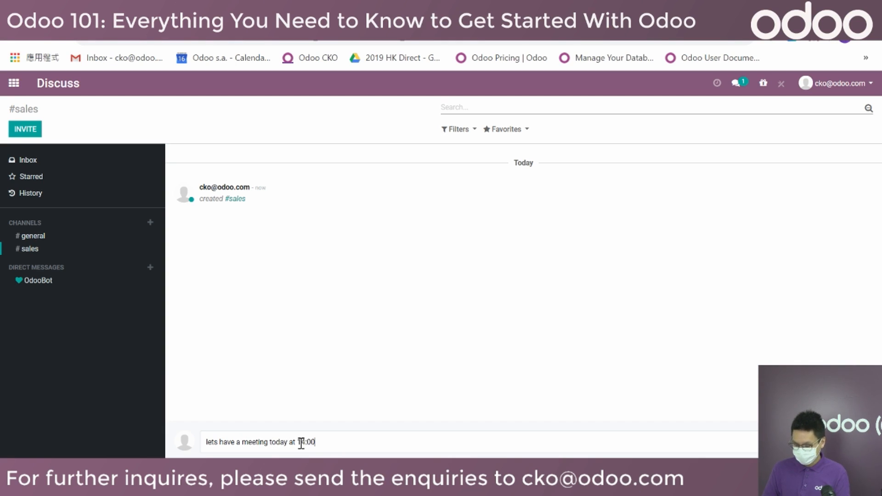
{"action": "key", "text": "Return"}
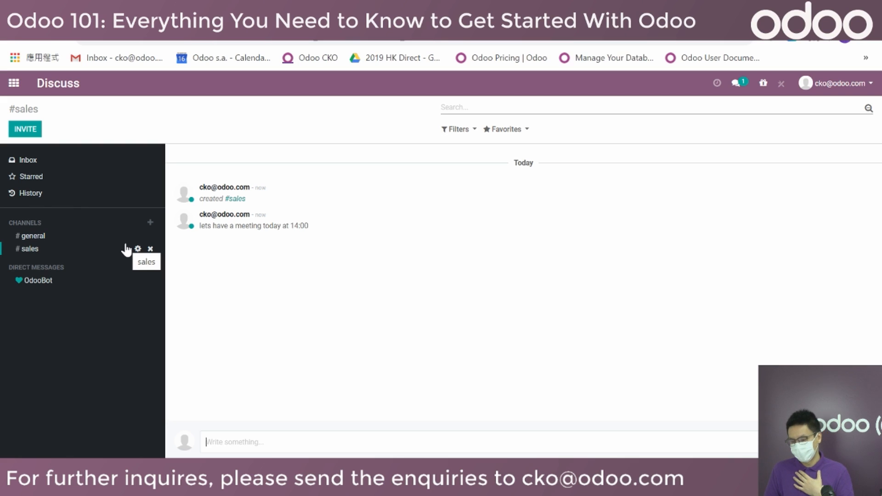
Search the Apps module catalogue for 'contacts' to find the Contacts module.
{"action": "left_click", "coordinate": [20, 84]}
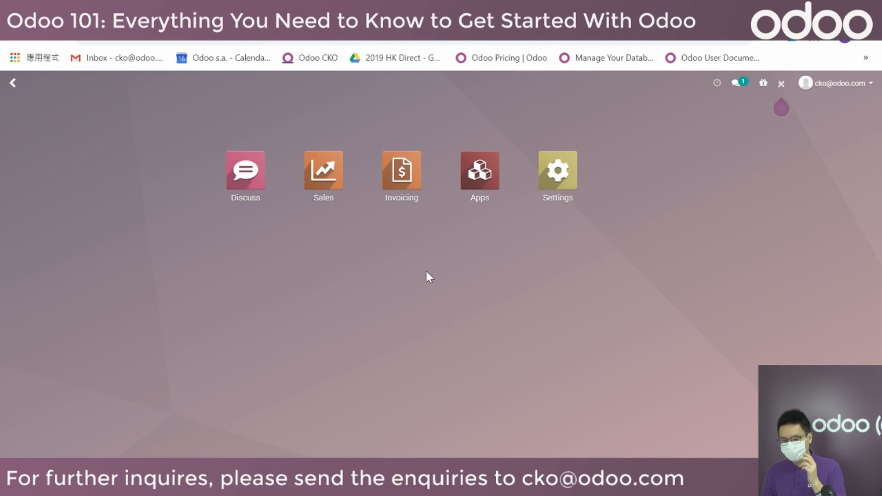
{"action": "left_click", "coordinate": [489, 167]}
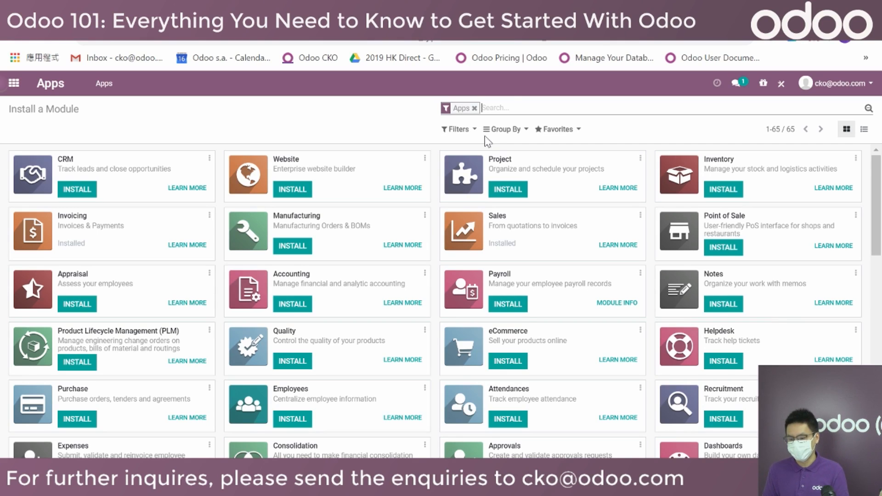
{"action": "left_click", "coordinate": [513, 105]}
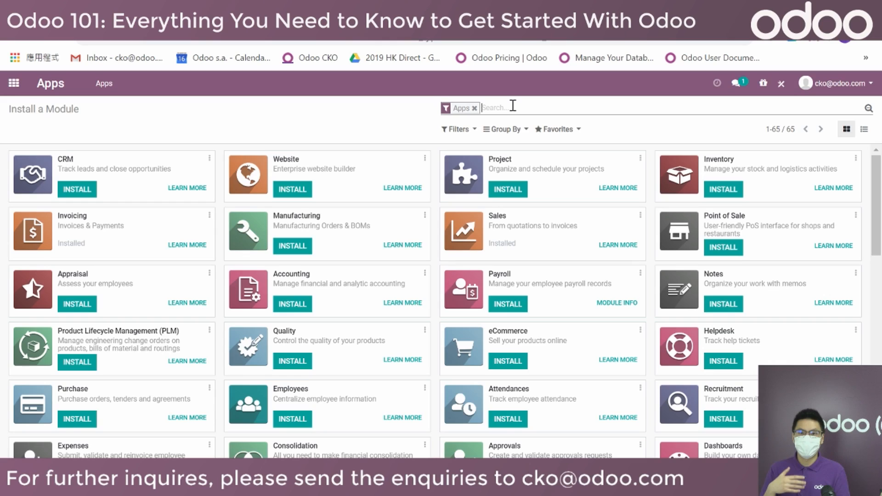
{"action": "type", "text": "contacts"}
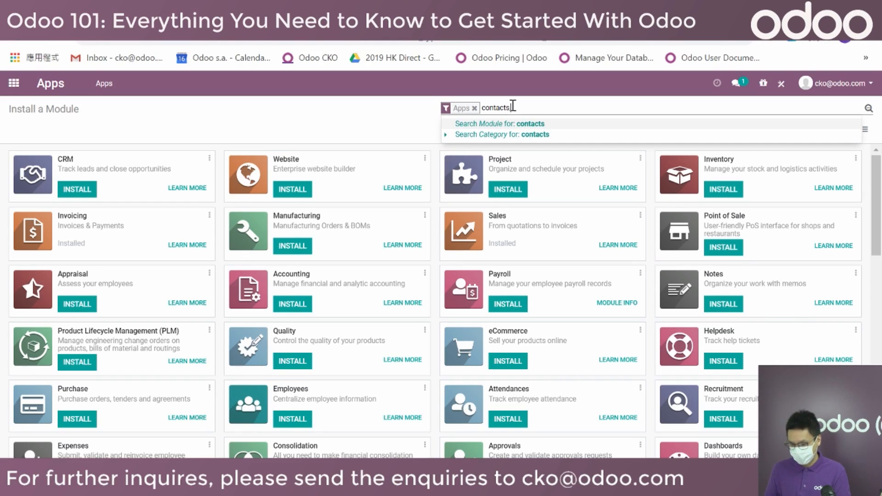
{"action": "key", "text": "Return"}
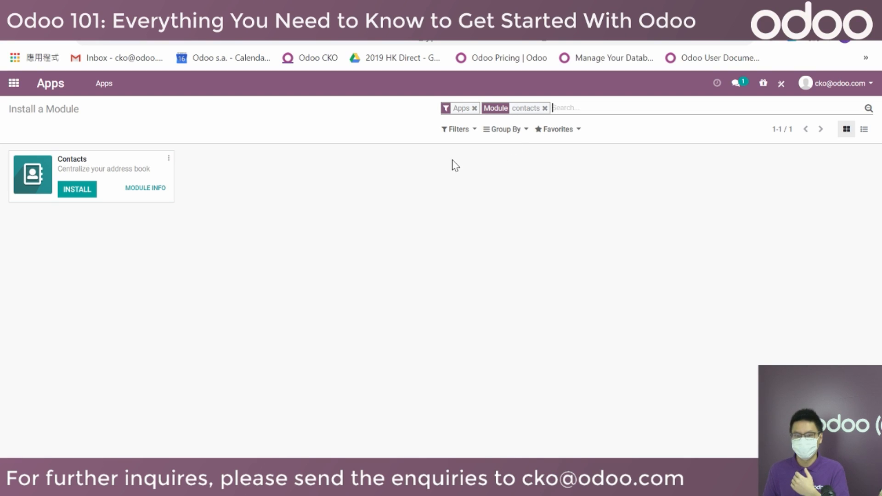
Install the Contacts app, open it, and start a contact import from a file.
{"action": "left_click", "coordinate": [78, 192]}
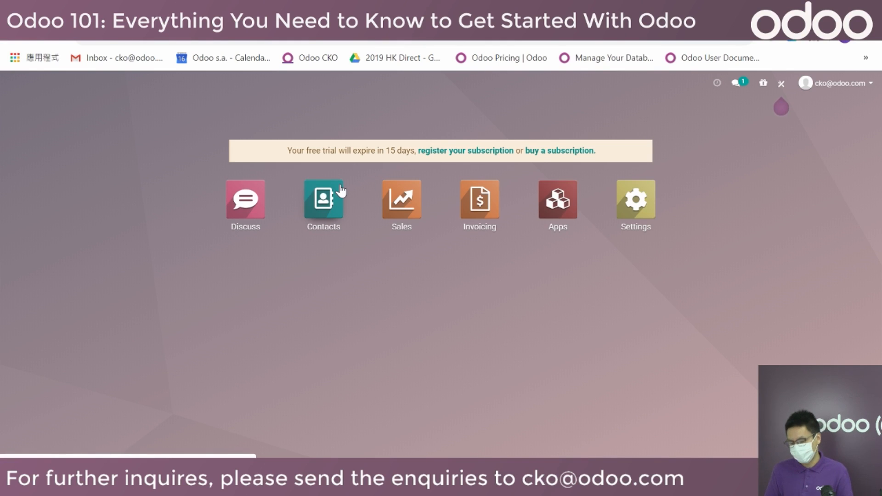
{"action": "left_click", "coordinate": [325, 206]}
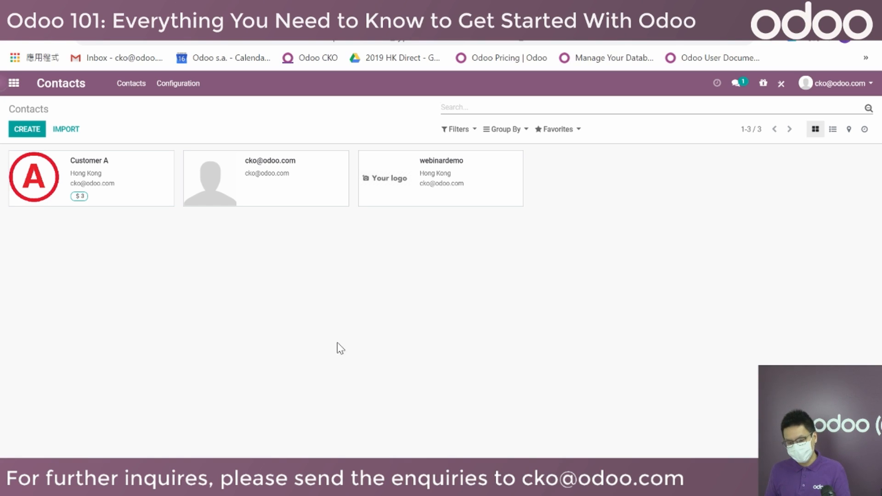
{"action": "left_click", "coordinate": [66, 130]}
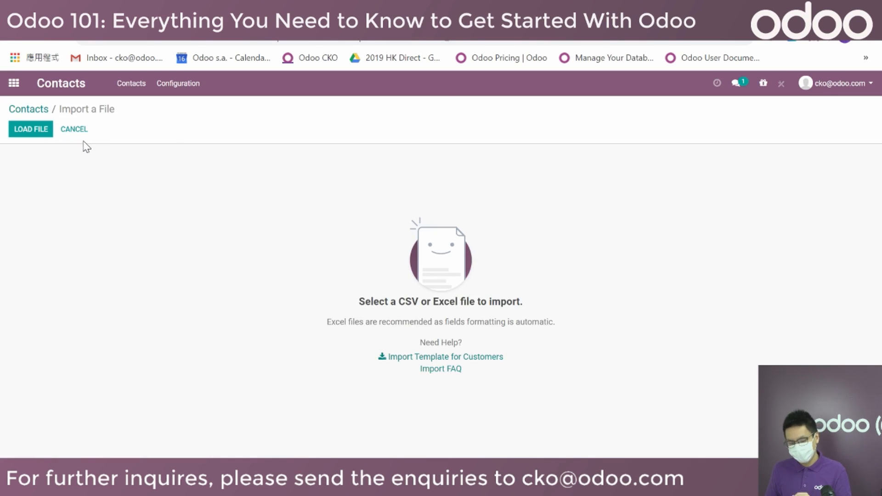
Load the contact list Excel file and import it, giving 48 contacts.
{"action": "left_click", "coordinate": [21, 129]}
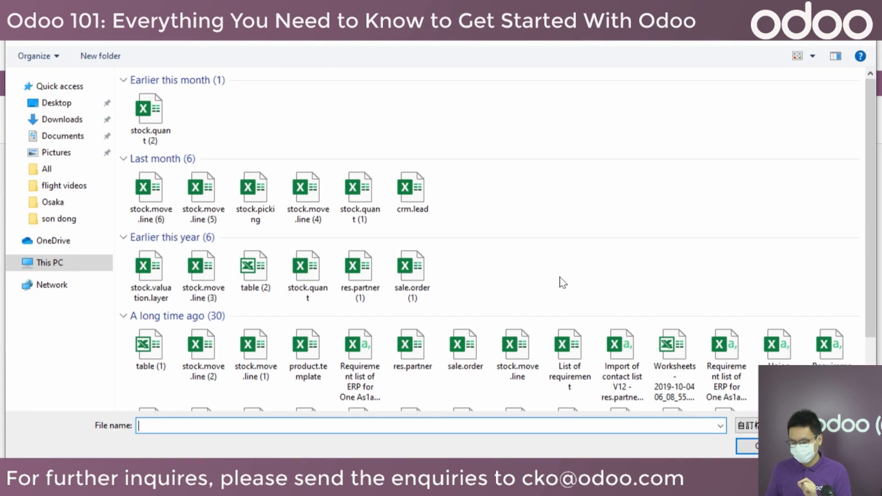
{"action": "left_click", "coordinate": [624, 361]}
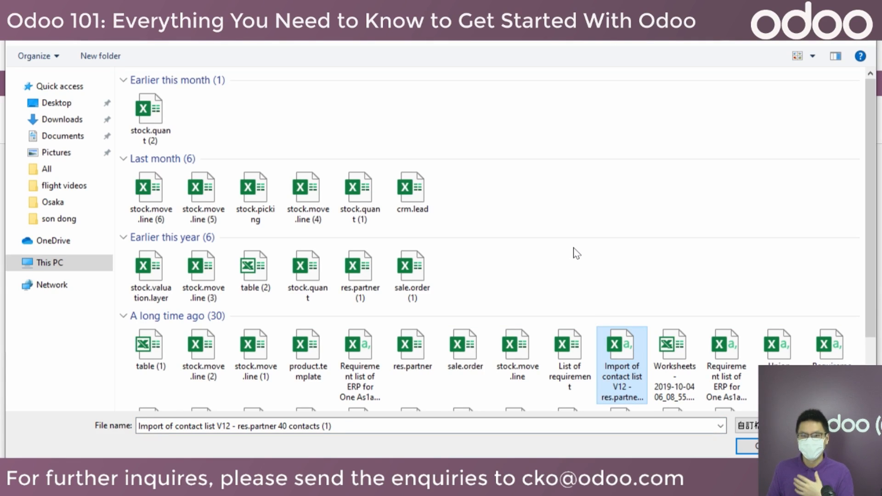
{"action": "key", "text": "Return"}
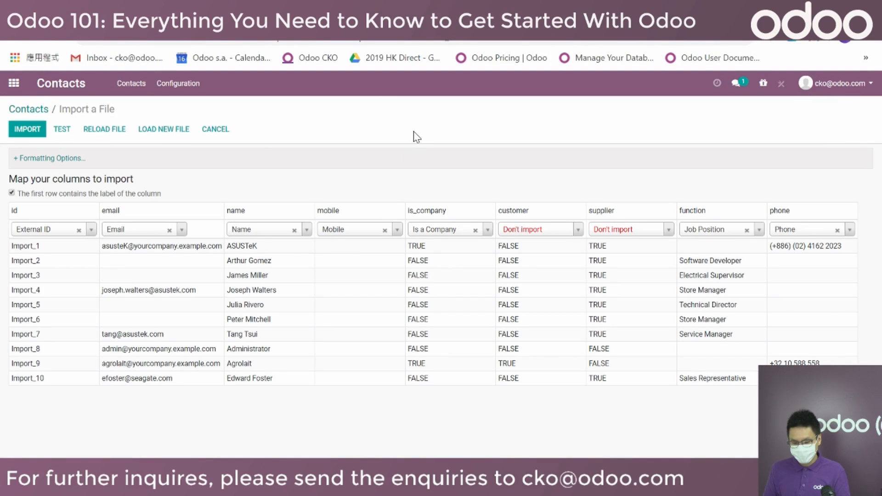
{"action": "left_click", "coordinate": [27, 131]}
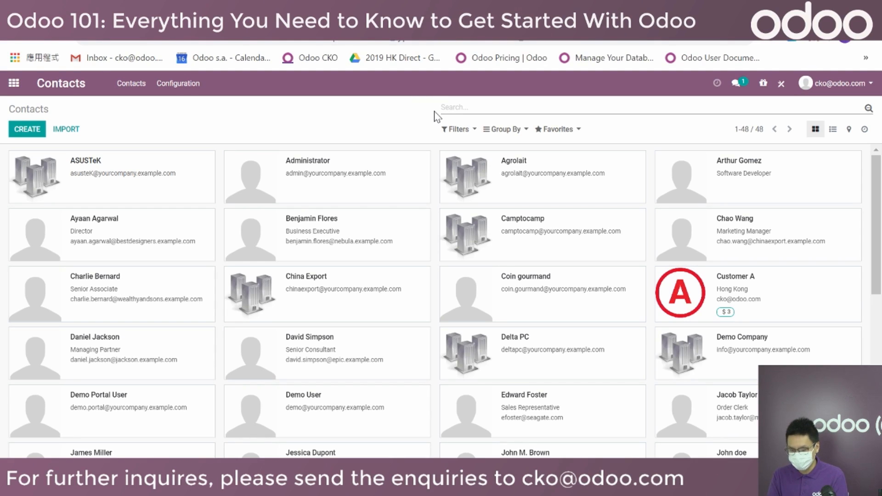
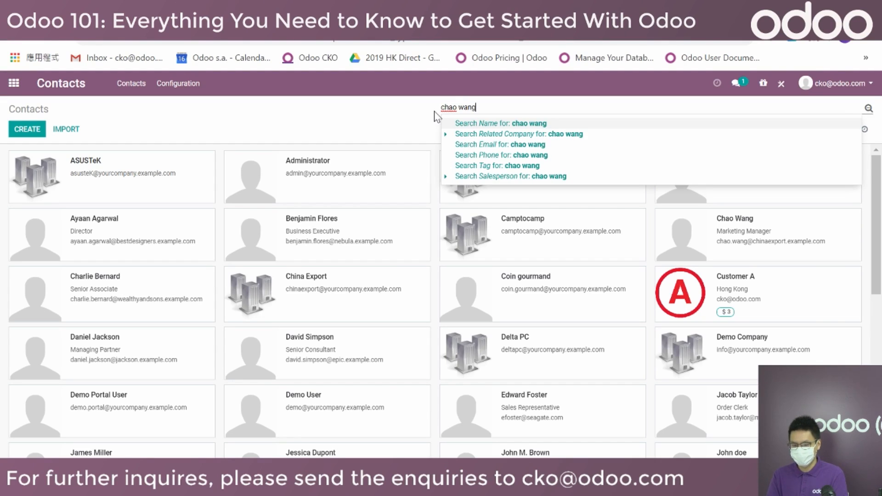
{"action": "key", "text": "Return"}
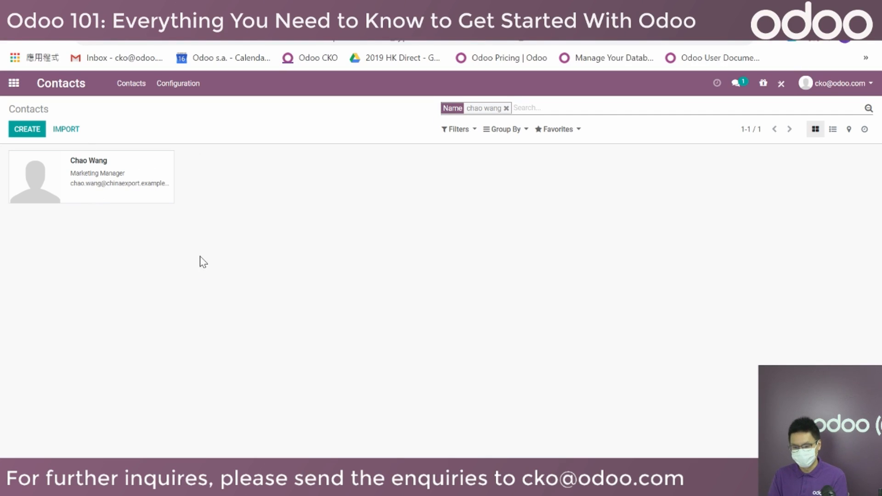
{"action": "left_click", "coordinate": [506, 109]}
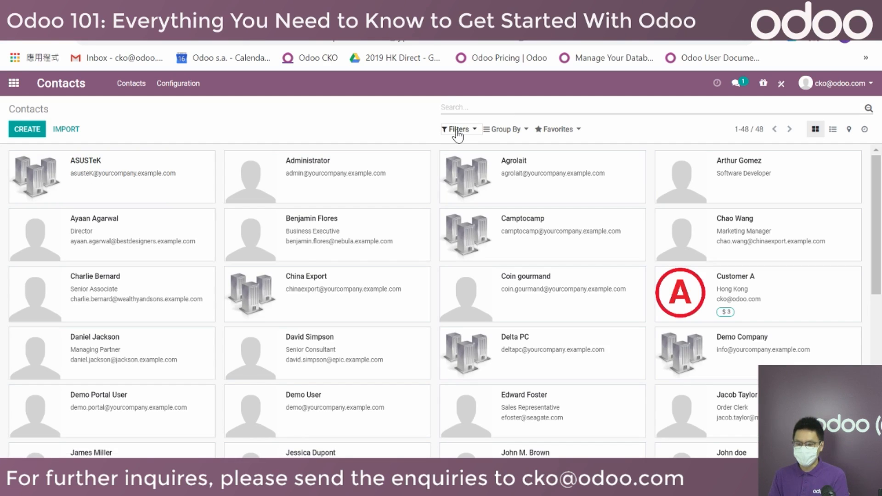
{"action": "left_click", "coordinate": [457, 129]}
{"action": "left_click", "coordinate": [478, 236]}
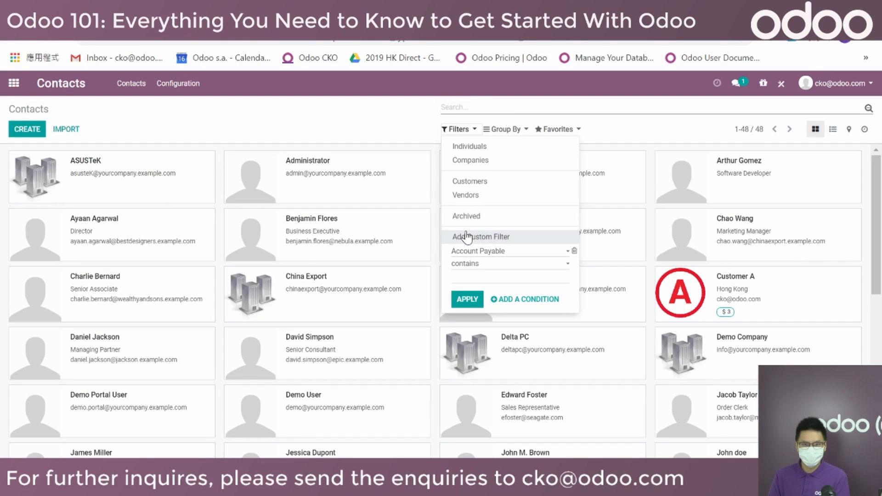
{"action": "left_click", "coordinate": [496, 254]}
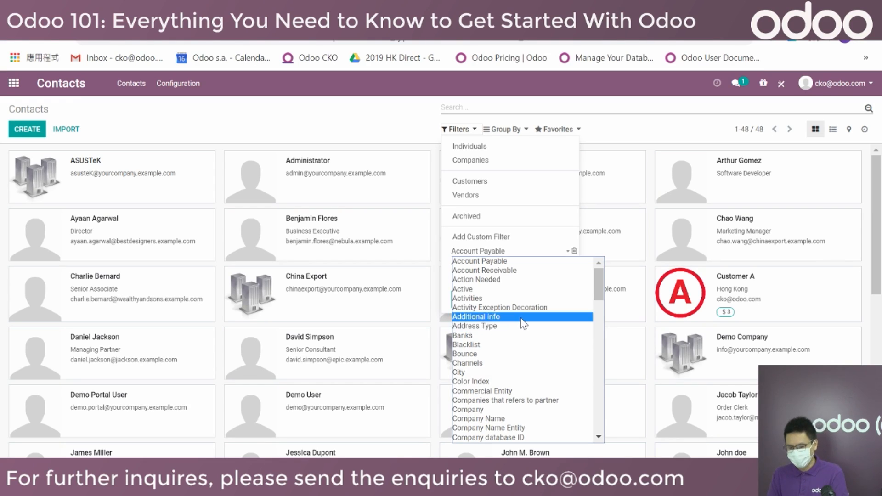
{"action": "scroll", "coordinate": [514, 335], "scroll_direction": "down", "scroll_amount": 8}
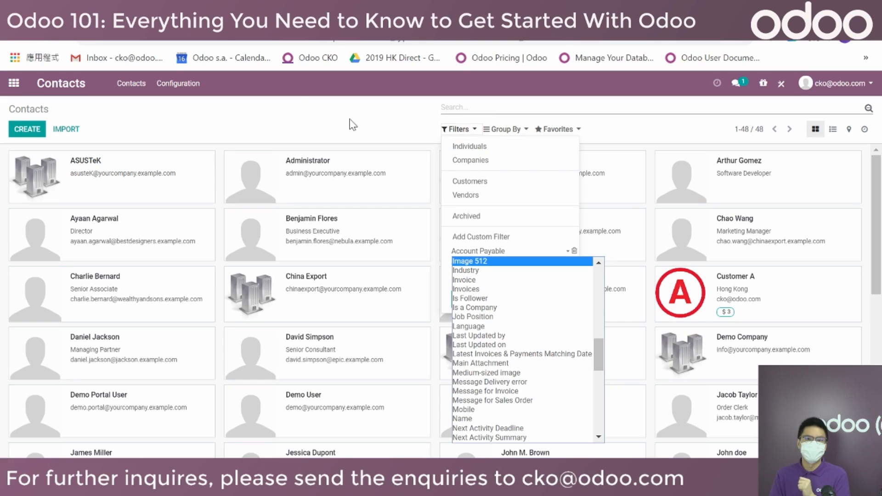
{"action": "left_click", "coordinate": [305, 110]}
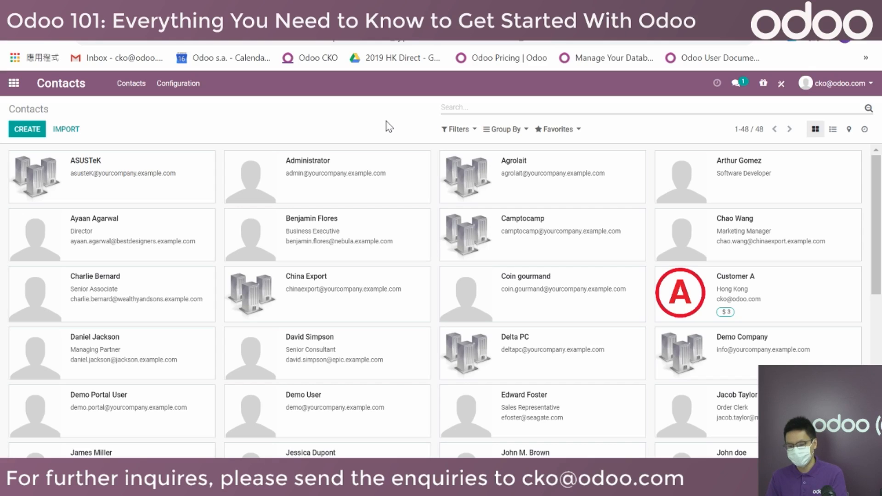
Open Customer A's contact record and show its three quotations and sales orders.
{"action": "left_click", "coordinate": [483, 109]}
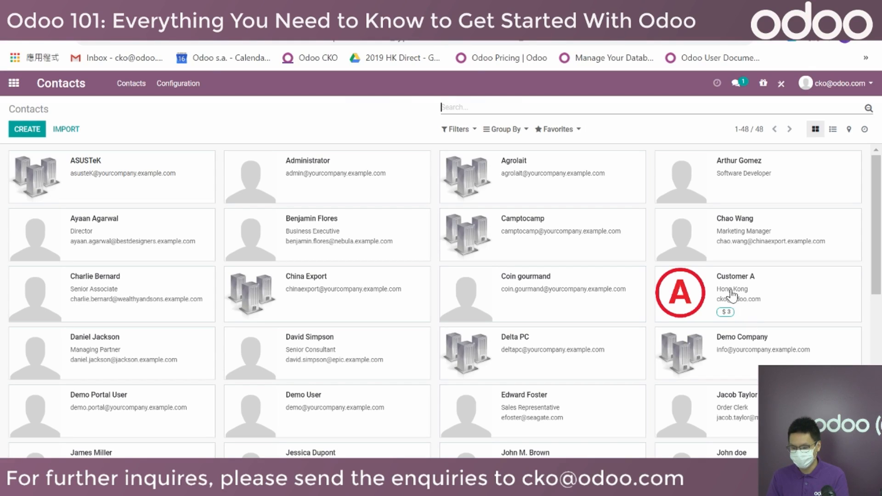
{"action": "left_click", "coordinate": [722, 281]}
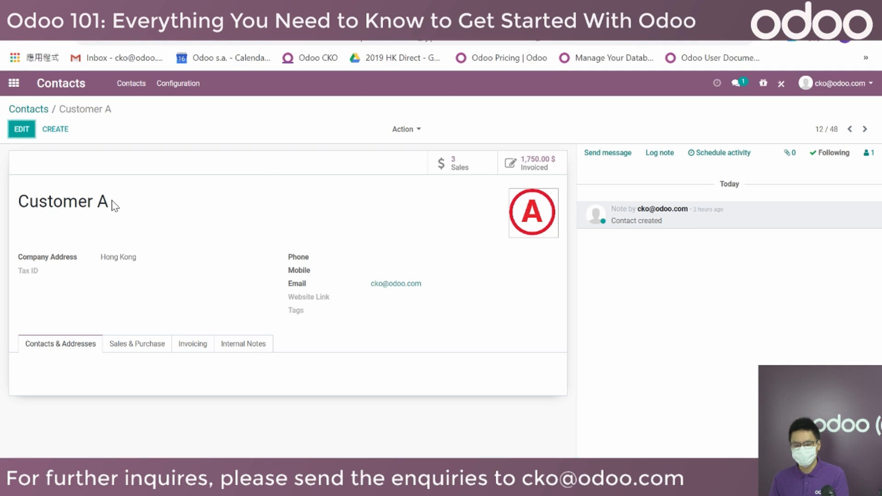
{"action": "left_click_drag", "start_coordinate": [110, 204], "coordinate": [10, 221]}
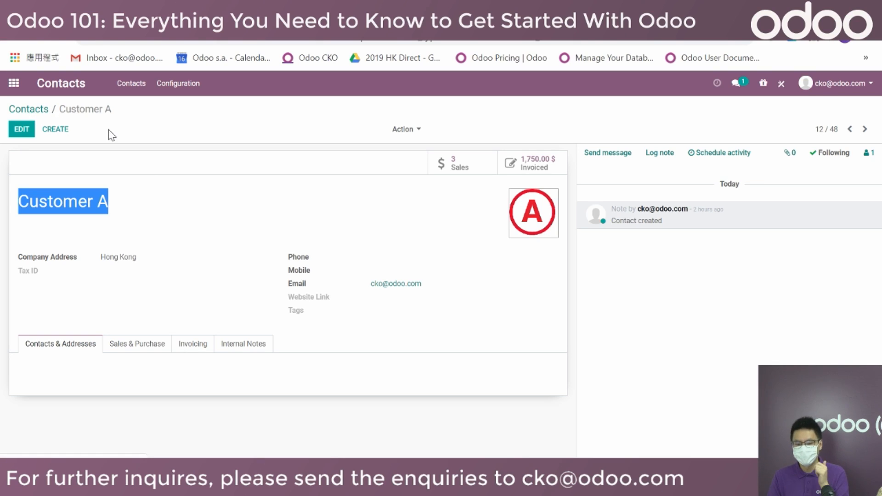
{"action": "left_click", "coordinate": [455, 166]}
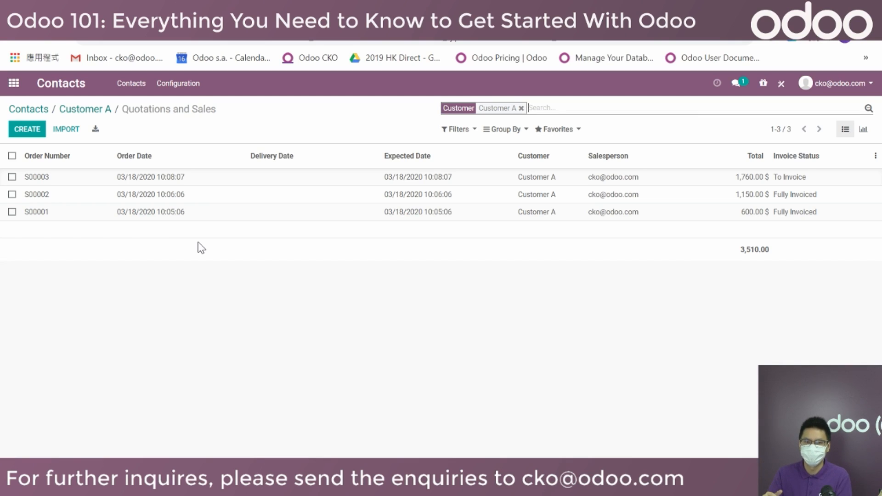
Return to Customer A's record and reopen its list of three sales orders.
{"action": "left_click", "coordinate": [95, 112]}
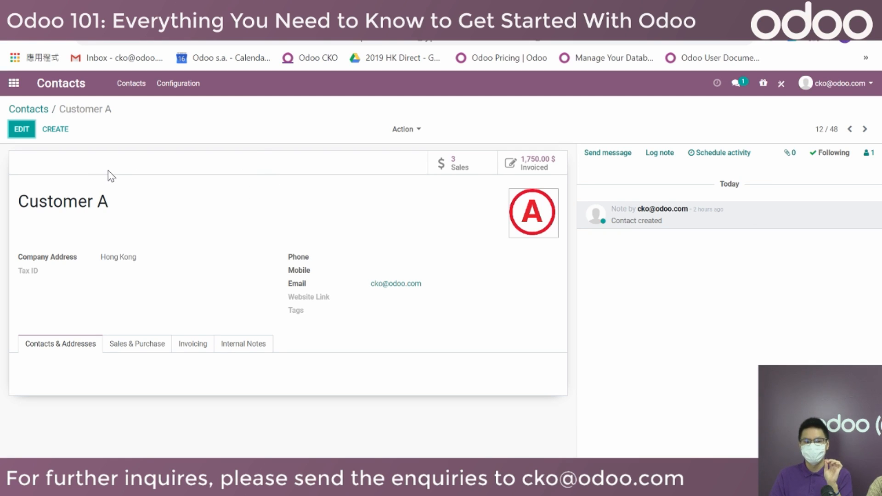
{"action": "left_click", "coordinate": [456, 174]}
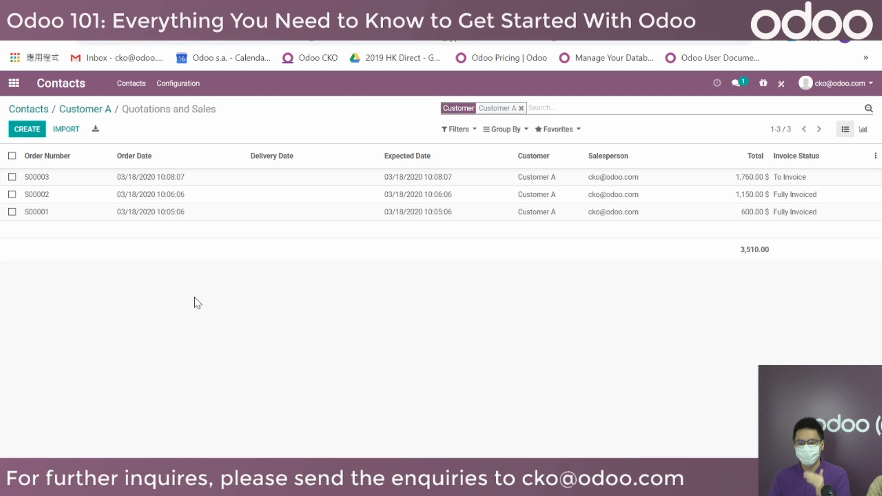
Create a new quotation for Customer A on the Public Pricelist (HKD).
{"action": "left_click", "coordinate": [25, 130]}
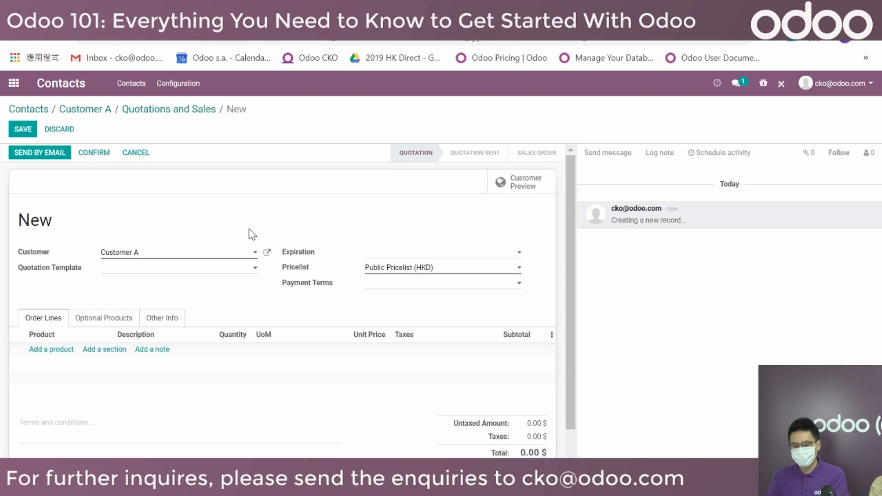
Add a Bracelet order line to the quotation, then delete it.
{"action": "scroll", "coordinate": [152, 290], "scroll_direction": "down", "scroll_amount": 1}
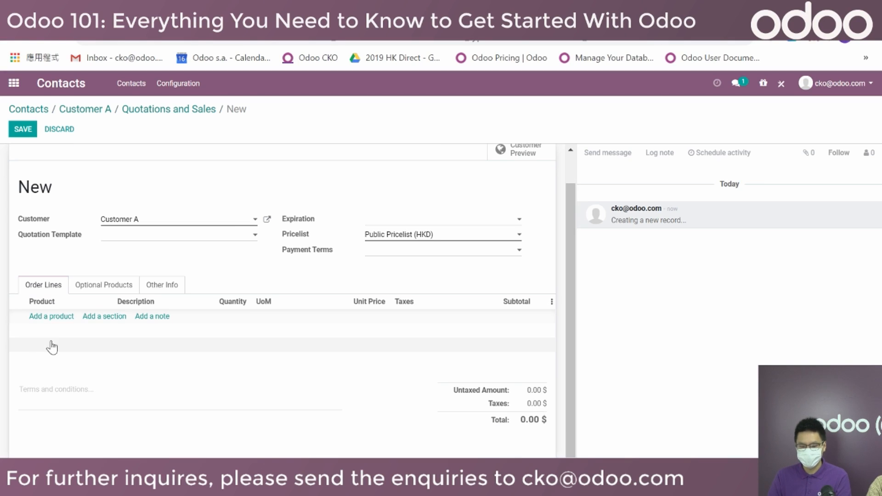
{"action": "left_click", "coordinate": [59, 317]}
{"action": "left_click", "coordinate": [79, 321]}
{"action": "left_click", "coordinate": [92, 333]}
{"action": "left_click", "coordinate": [219, 267]}
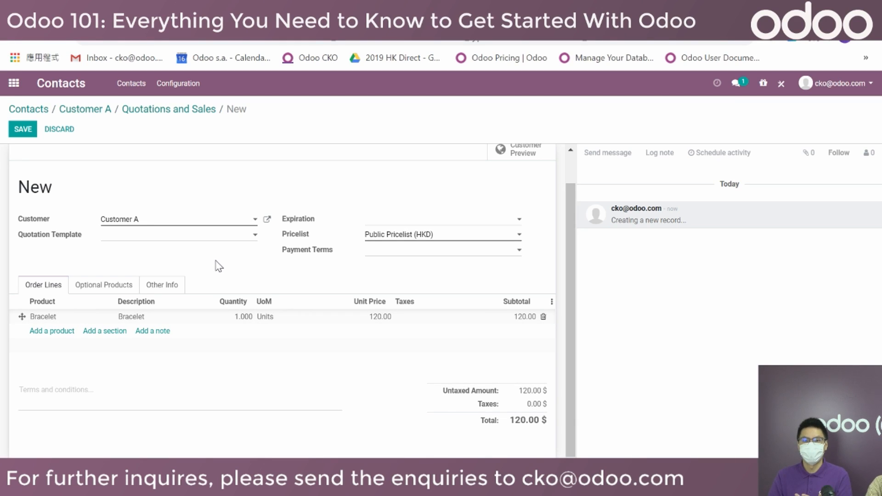
{"action": "left_click", "coordinate": [544, 317]}
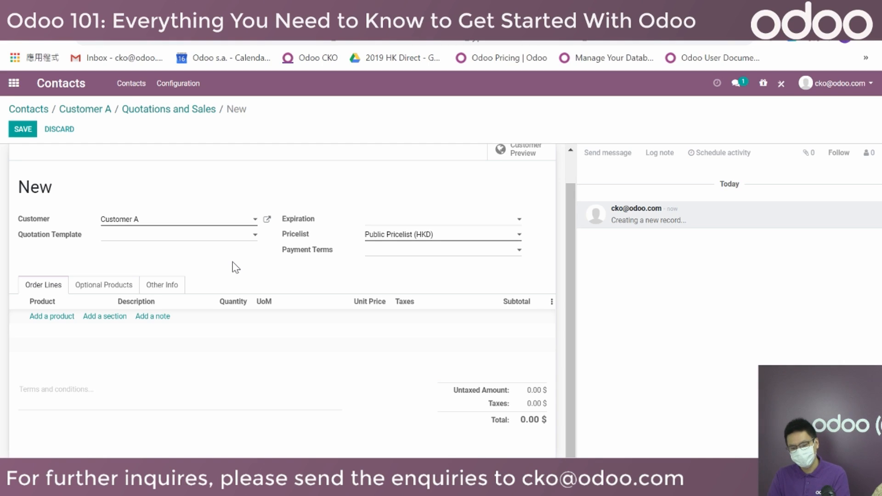
Add Bracelet and an empty line again, remove both, and list the quotation templates.
{"action": "left_click", "coordinate": [50, 316]}
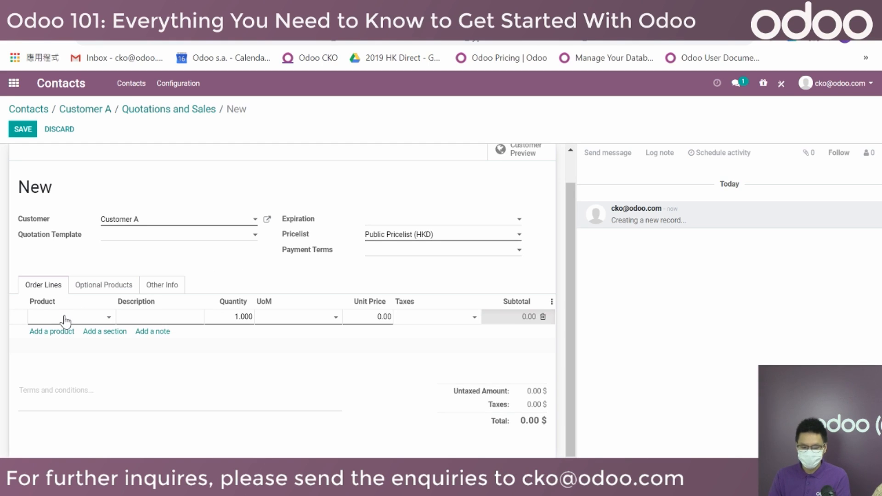
{"action": "left_click", "coordinate": [65, 316]}
{"action": "left_click", "coordinate": [74, 332]}
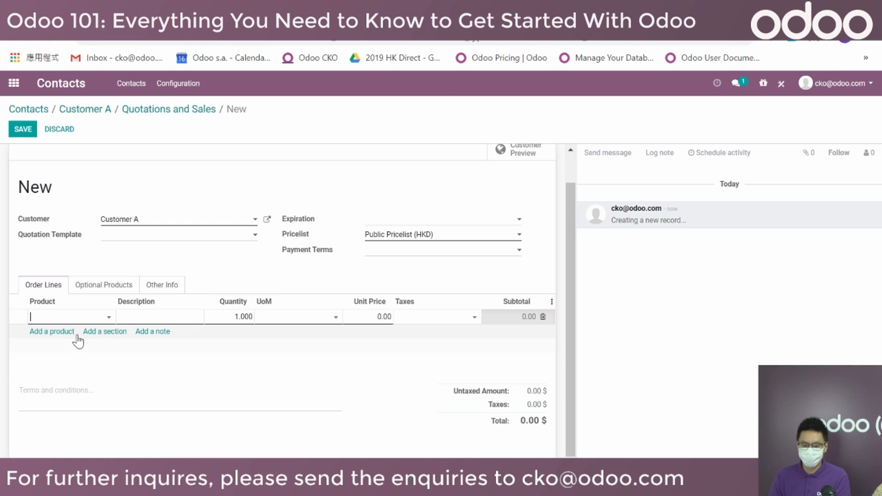
{"action": "left_click", "coordinate": [46, 332]}
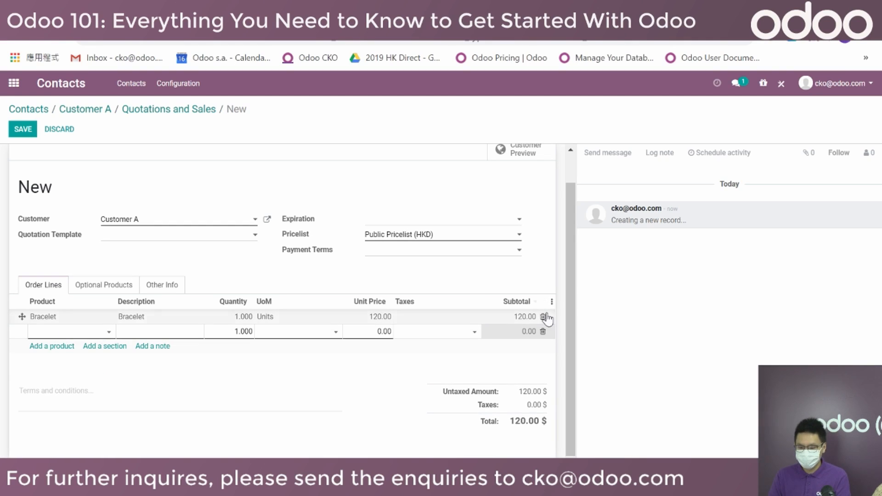
{"action": "left_click", "coordinate": [543, 330]}
{"action": "left_click", "coordinate": [542, 316]}
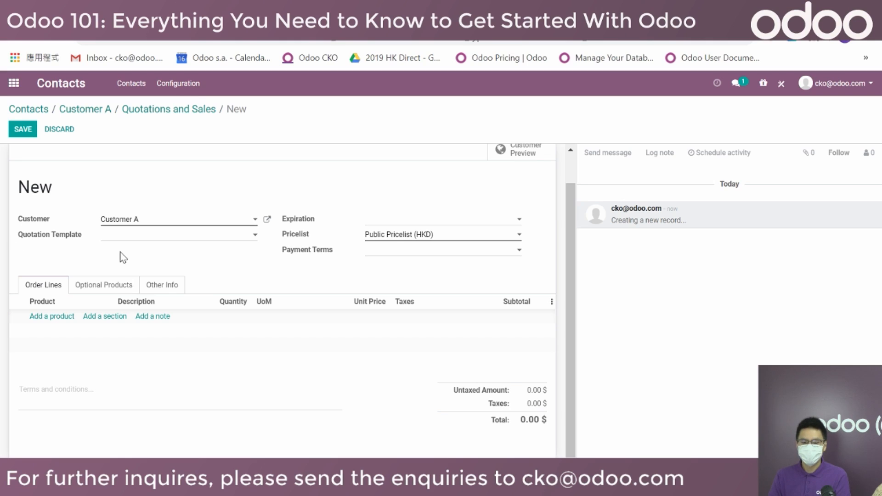
{"action": "left_click", "coordinate": [132, 241]}
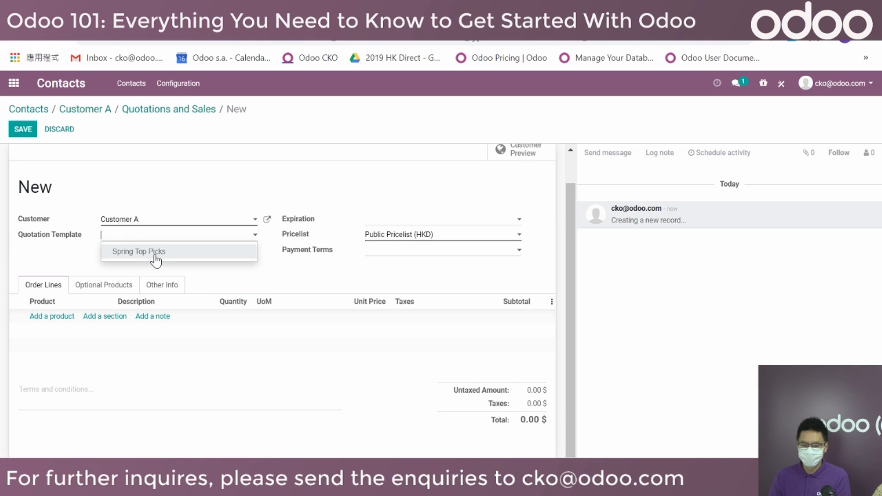
{"action": "left_click", "coordinate": [156, 260]}
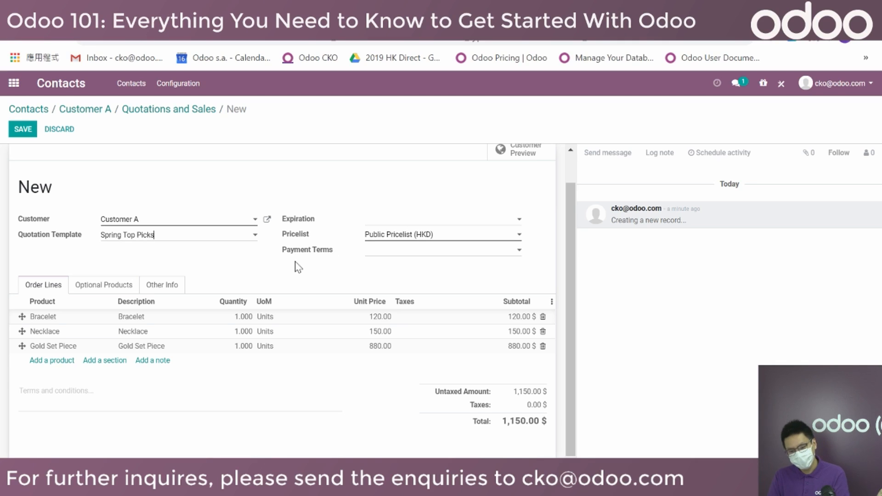
{"action": "left_click", "coordinate": [542, 346]}
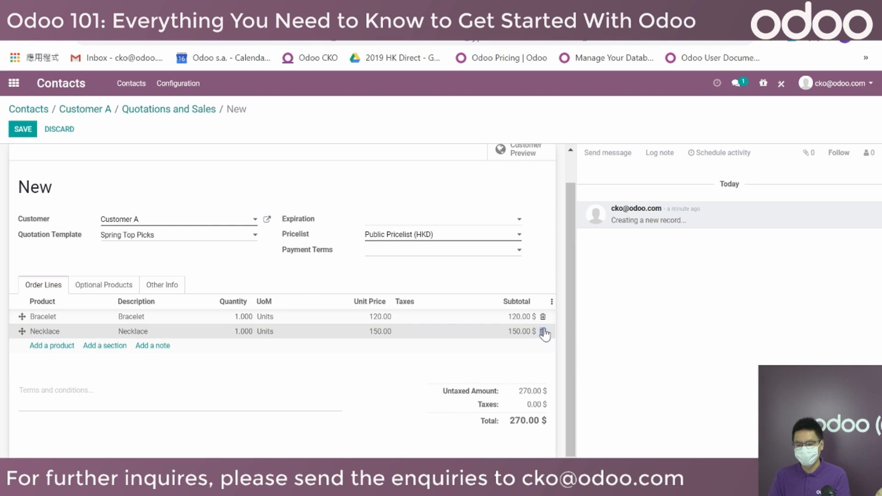
{"action": "left_click", "coordinate": [543, 332]}
{"action": "left_click", "coordinate": [544, 317]}
{"action": "triple_click", "coordinate": [151, 236]}
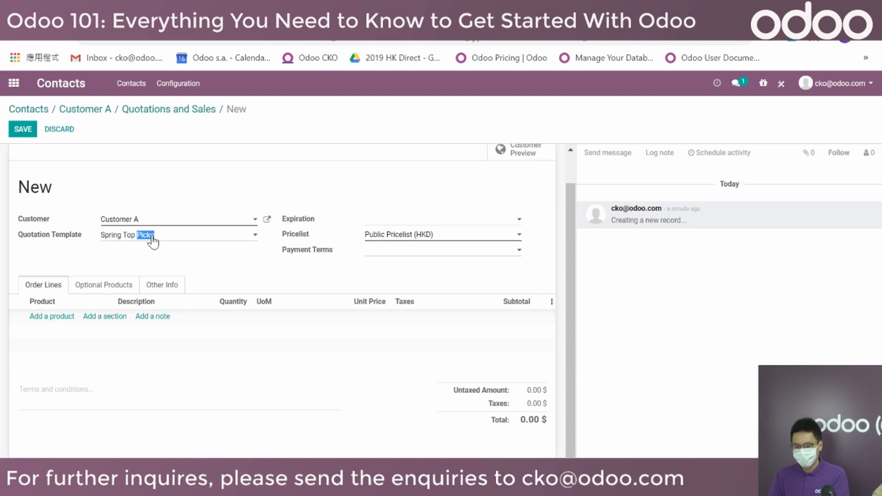
{"action": "key", "text": "BackSpace"}
{"action": "left_click", "coordinate": [287, 277]}
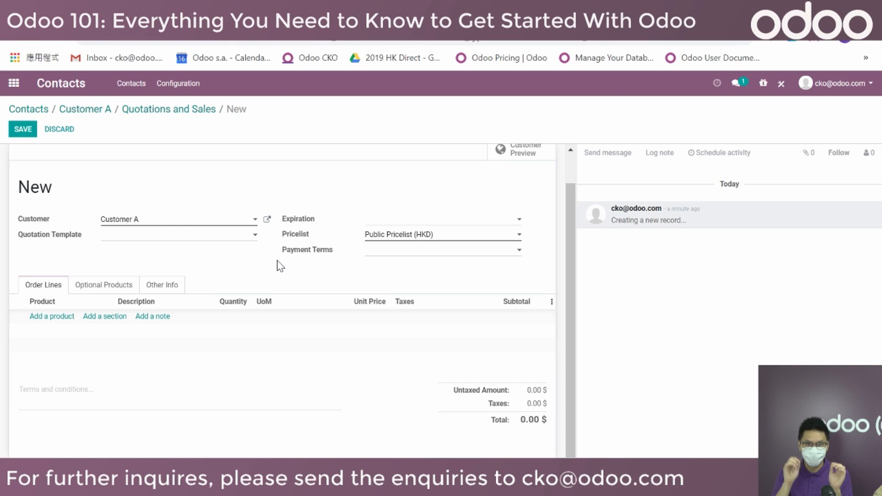
Review the pricelist options, test-add Bracelet at its public price, then remove it.
{"action": "left_click", "coordinate": [393, 235]}
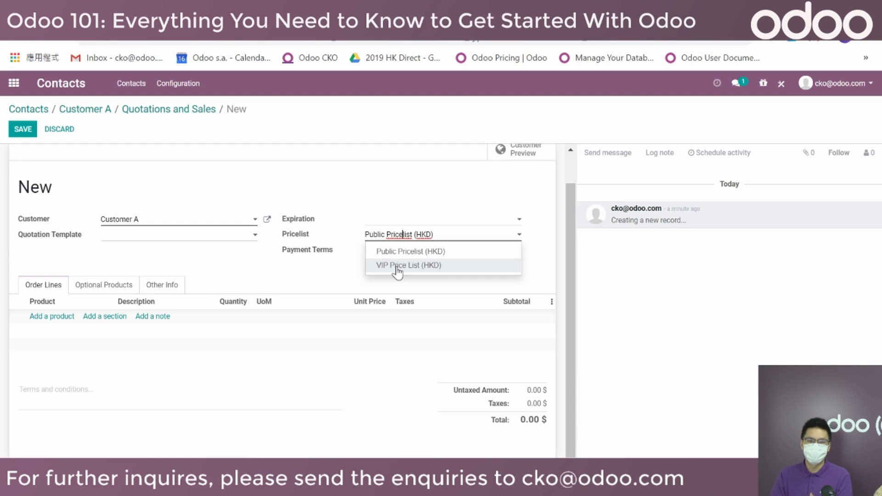
{"action": "left_click", "coordinate": [388, 229]}
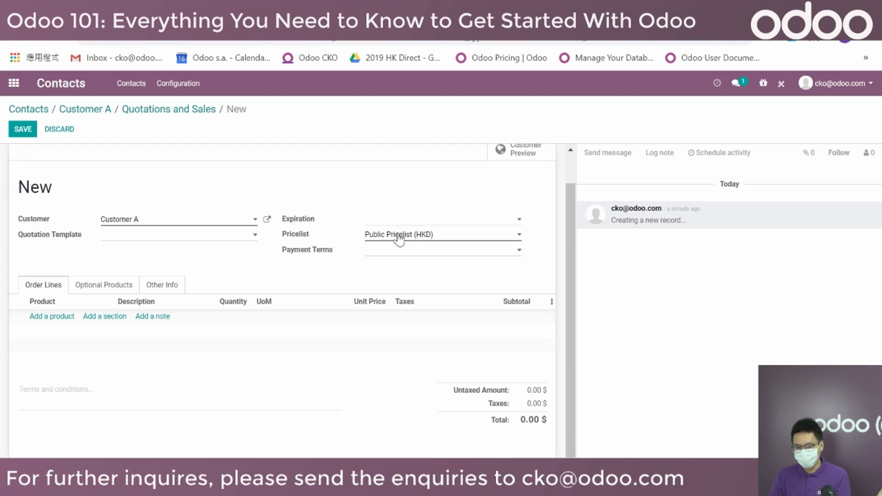
{"action": "left_click", "coordinate": [51, 317]}
{"action": "left_click", "coordinate": [59, 318]}
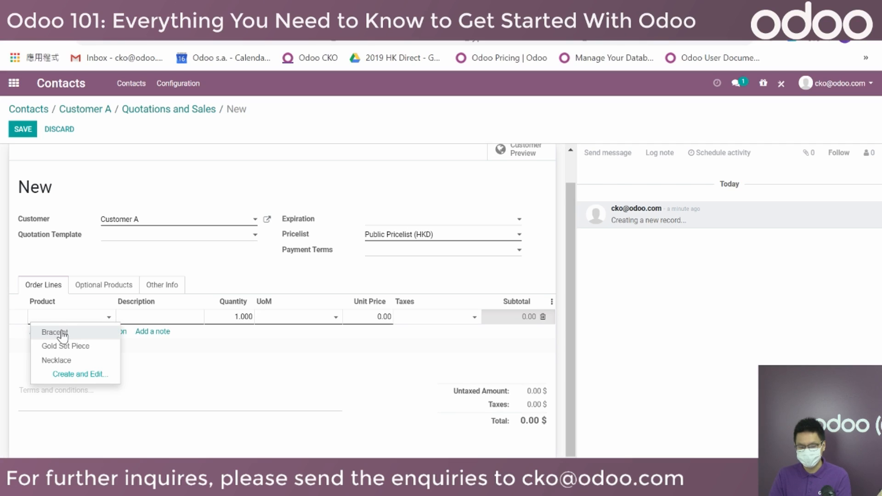
{"action": "left_click", "coordinate": [56, 333]}
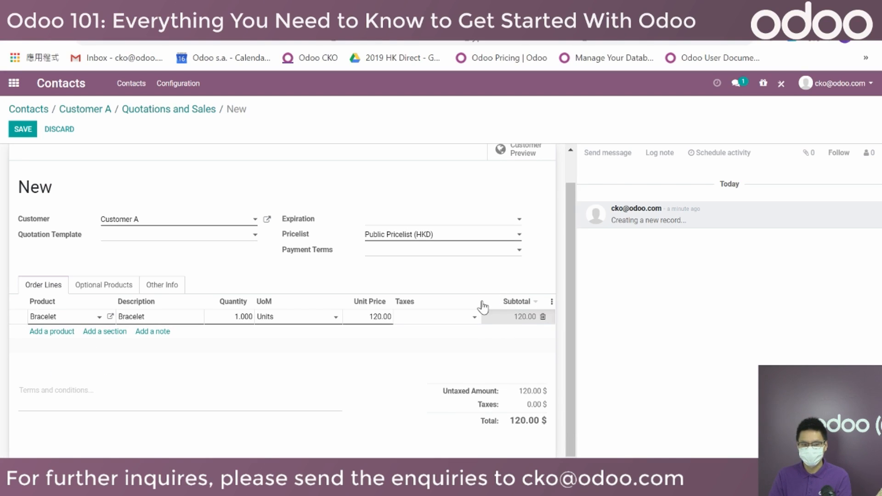
{"action": "left_click", "coordinate": [543, 317]}
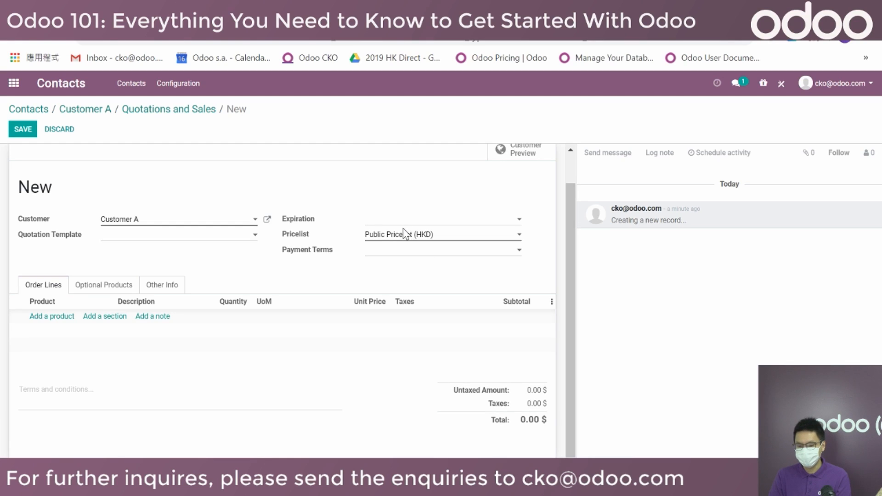
Switch the pricelist to VIP Price List (HKD) and add Bracelet to see its VIP price.
{"action": "left_click", "coordinate": [398, 237]}
{"action": "left_click", "coordinate": [413, 274]}
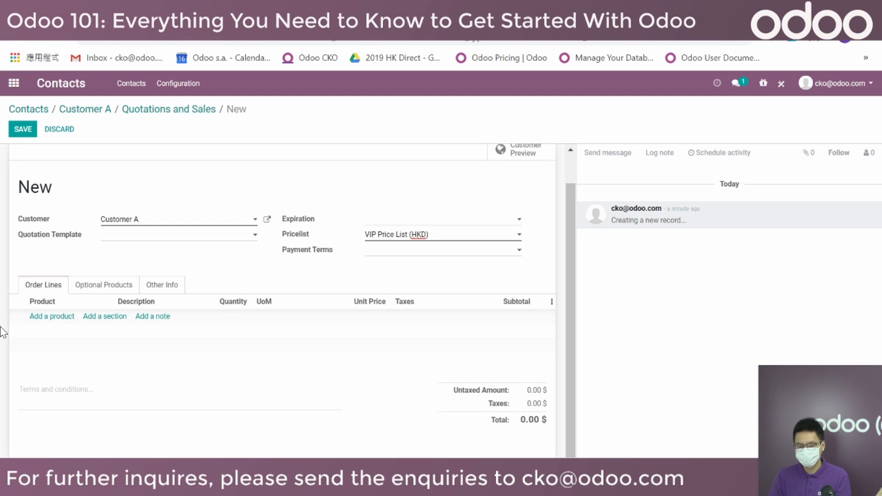
{"action": "left_click", "coordinate": [54, 317]}
{"action": "left_click", "coordinate": [60, 322]}
{"action": "left_click", "coordinate": [71, 334]}
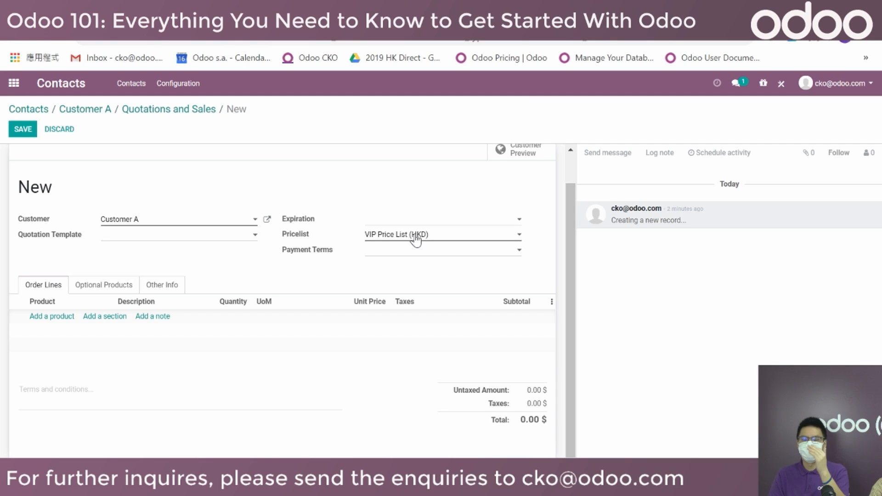
Switch the quotation back to Public Pricelist (HKD) and apply the Spring Top Picks template.
{"action": "left_click", "coordinate": [416, 239]}
{"action": "left_click", "coordinate": [400, 251]}
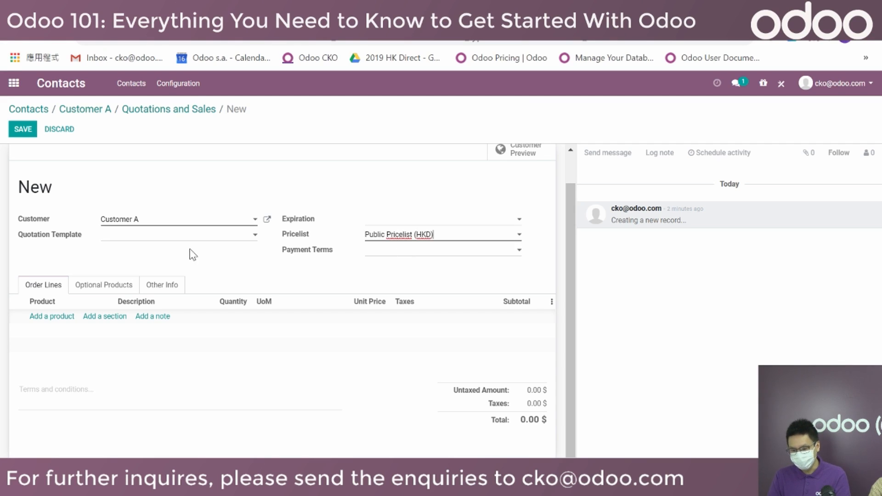
{"action": "left_click", "coordinate": [120, 238]}
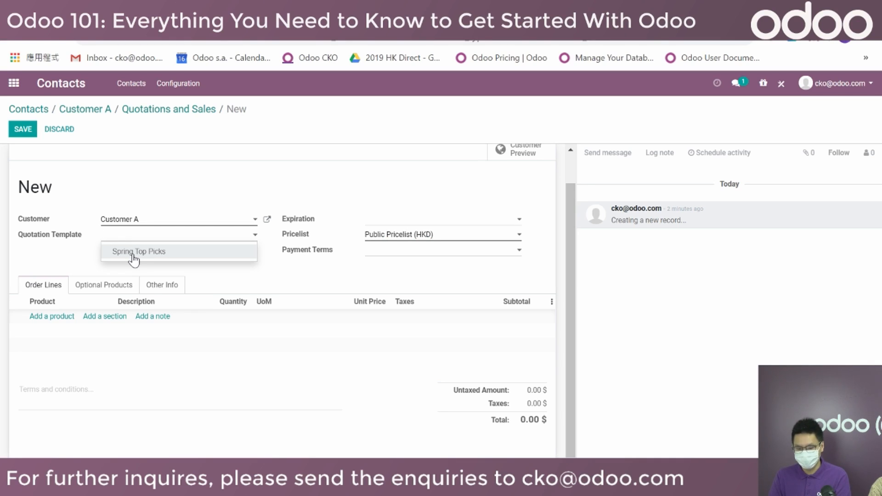
{"action": "left_click", "coordinate": [133, 255]}
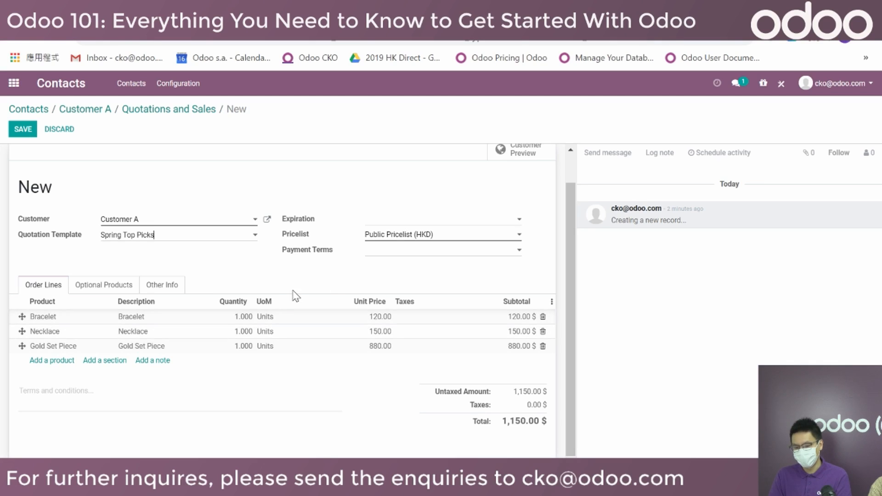
Set the Bracelet quantity to 2 and the Necklace quantity to 3.
{"action": "left_click", "coordinate": [242, 316]}
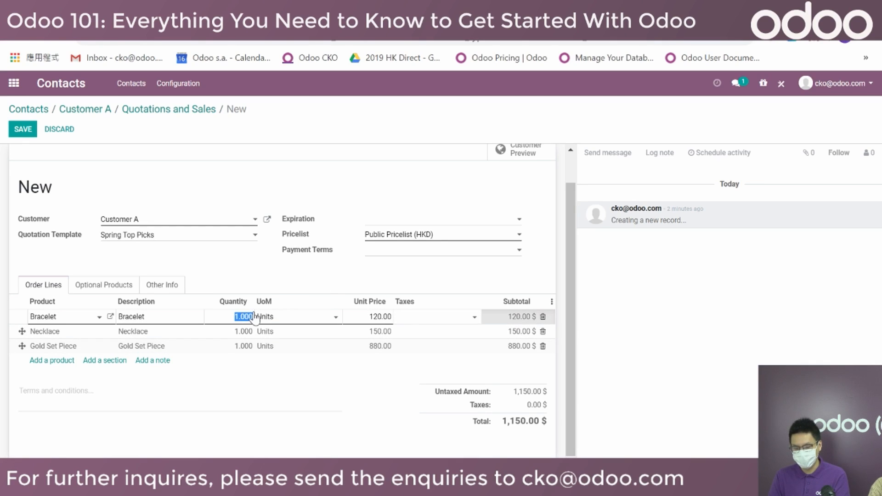
{"action": "type", "text": "2"}
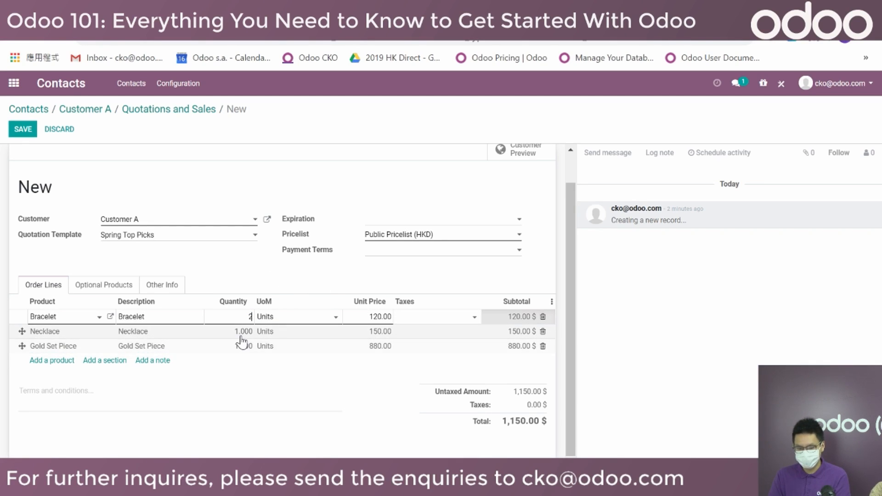
{"action": "left_click", "coordinate": [239, 334]}
{"action": "type", "text": "3"}
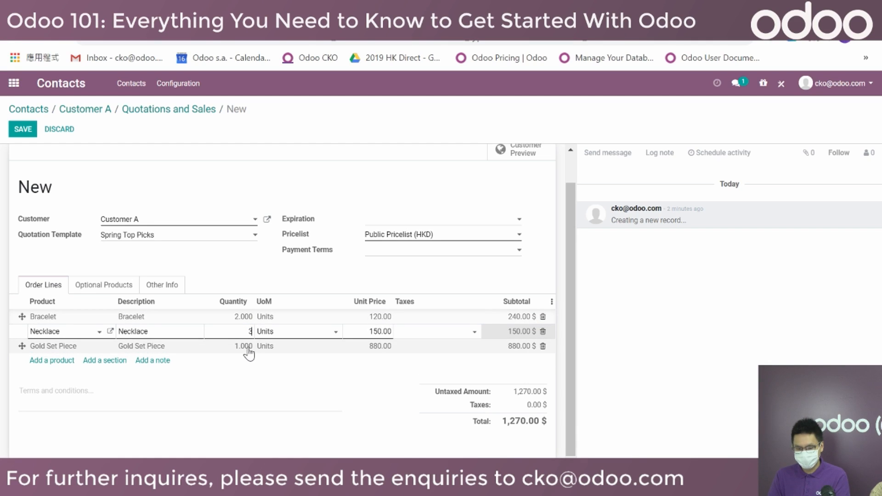
{"action": "left_click", "coordinate": [248, 350]}
{"action": "left_click", "coordinate": [282, 436]}
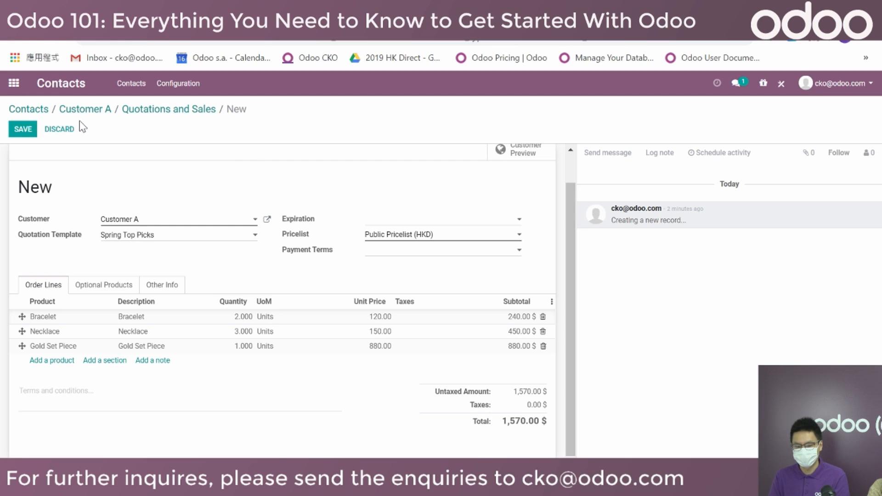
Save quotation S00004, draft its email keeping the current template, and download S00004.pdf.
{"action": "left_click", "coordinate": [20, 130]}
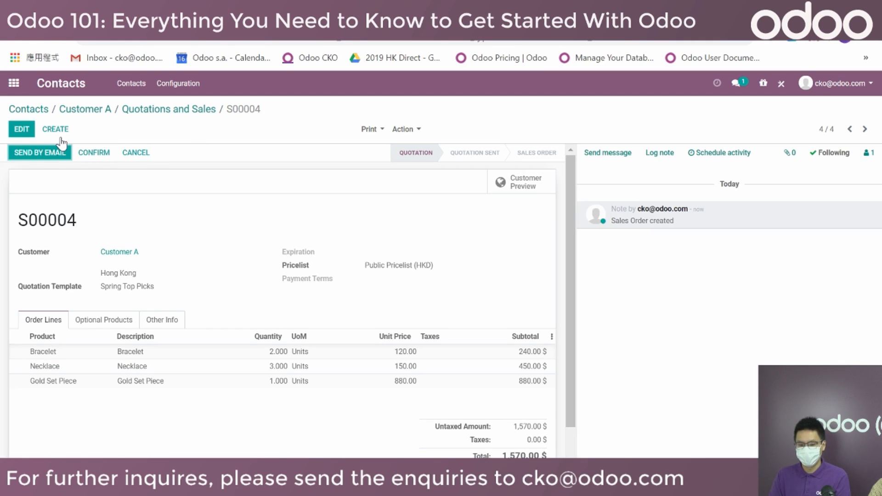
{"action": "left_click", "coordinate": [42, 157]}
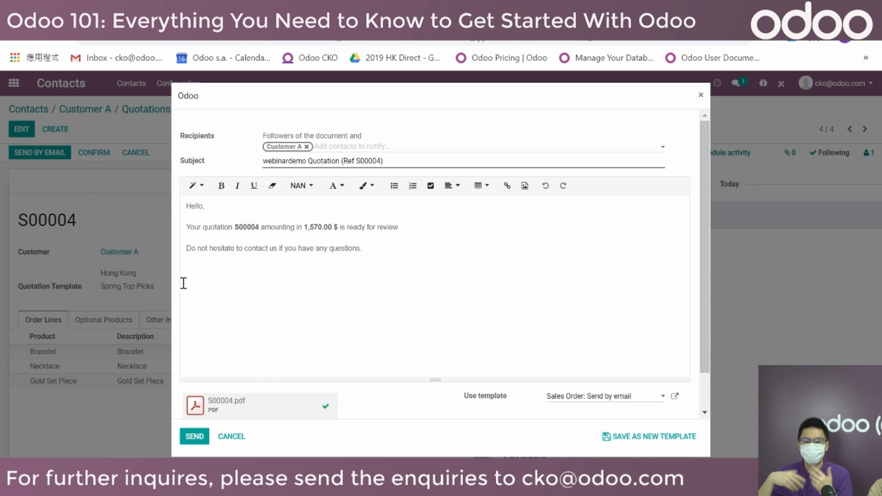
{"action": "left_click", "coordinate": [566, 397]}
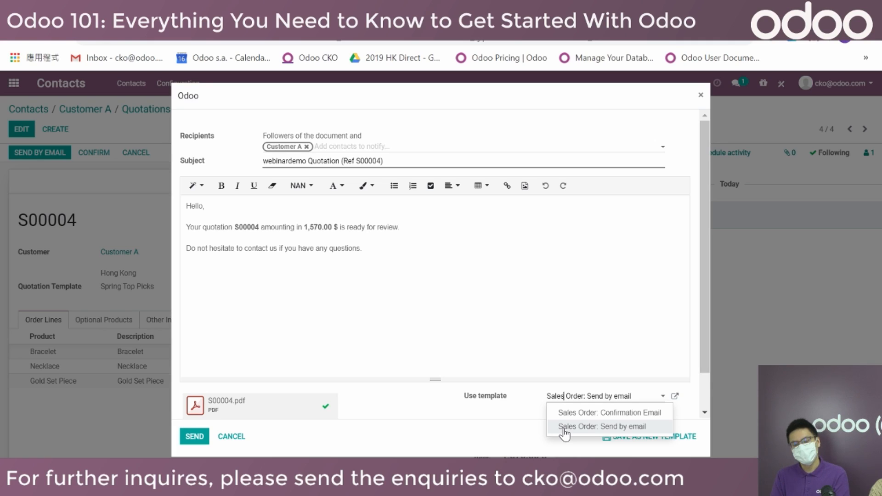
{"action": "left_click", "coordinate": [559, 334]}
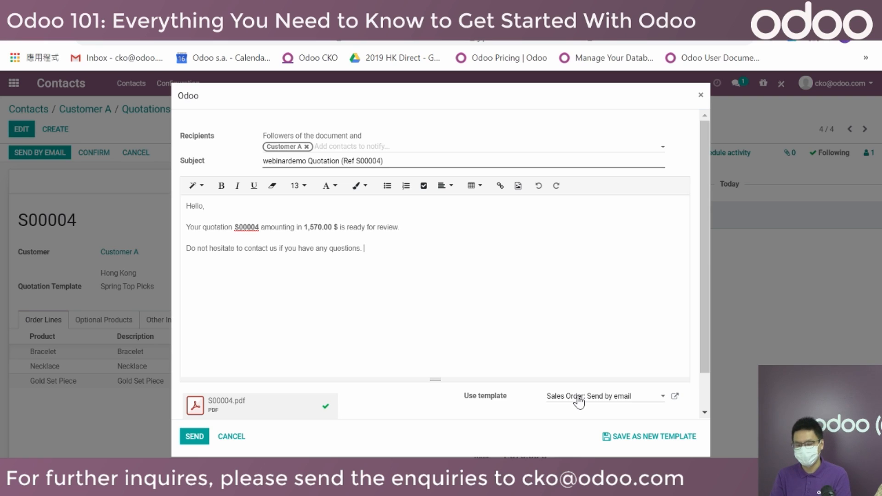
{"action": "left_click", "coordinate": [325, 407]}
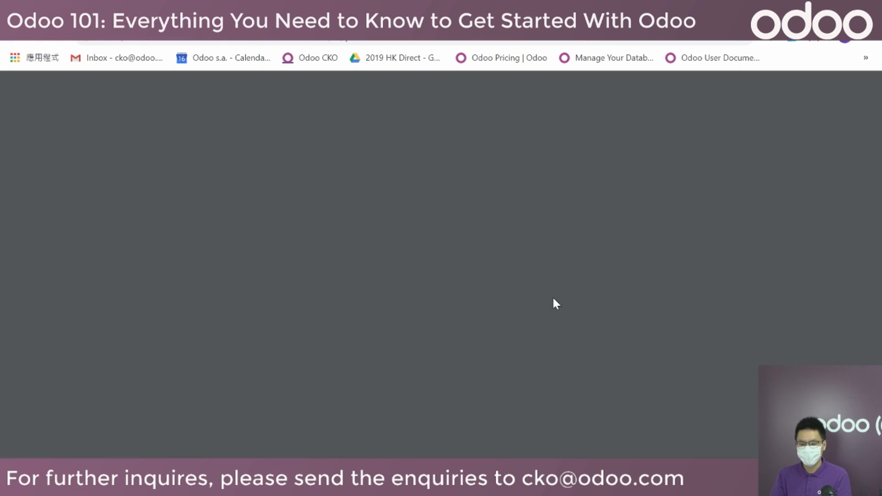
Scroll through the S00004 PDF to check the 1,570.00 $ total, then close it.
{"action": "scroll", "coordinate": [556, 300], "scroll_direction": "down", "scroll_amount": 2}
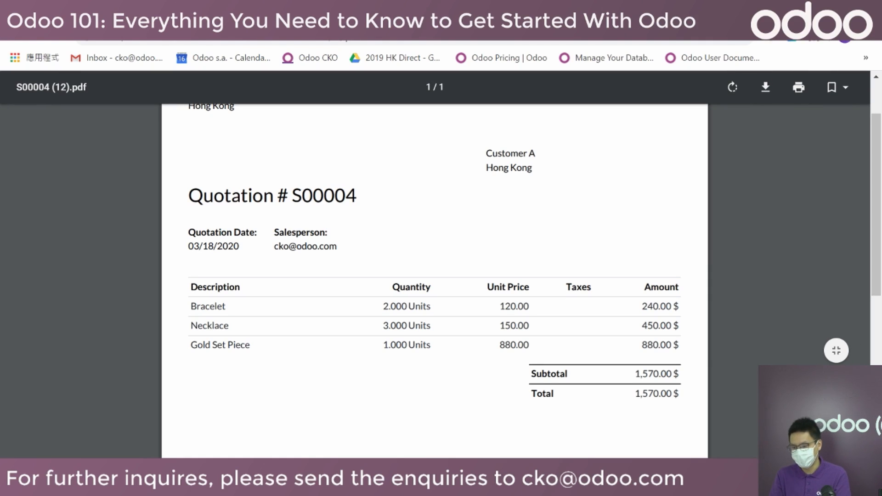
{"action": "key", "text": "ctrl+w"}
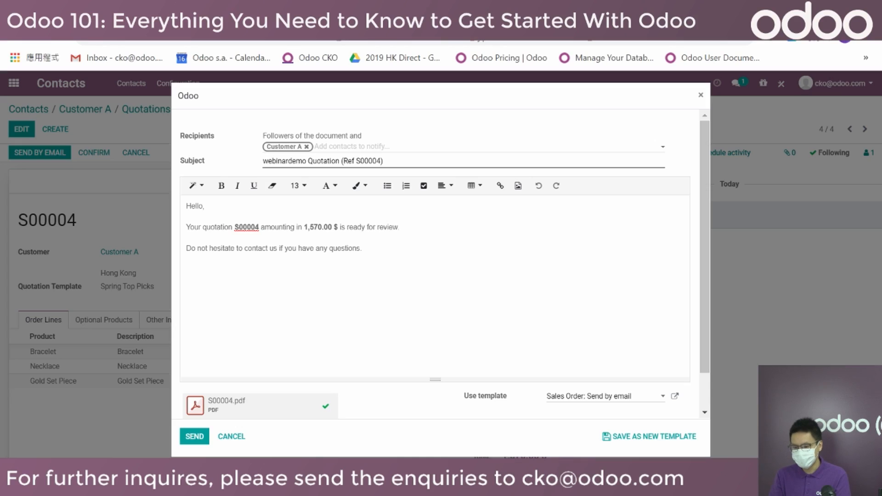
Send the S00004 quotation email and refresh the Gmail inbox to receive it.
{"action": "left_click", "coordinate": [192, 438]}
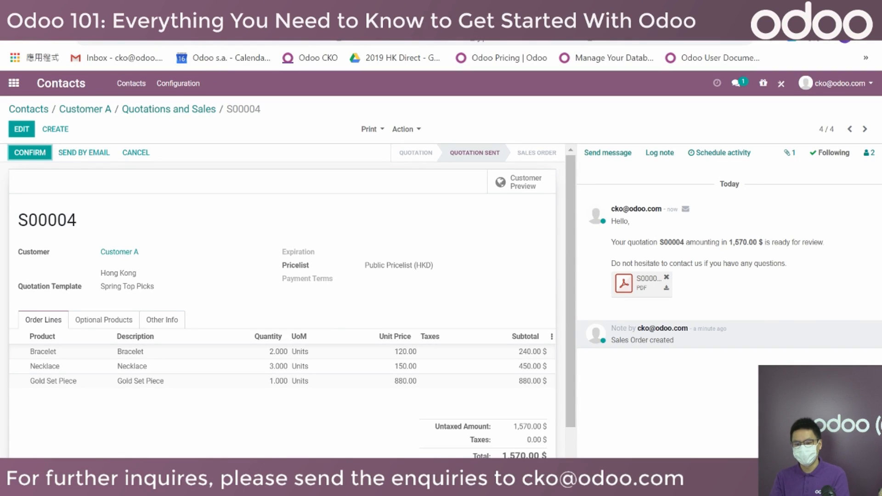
{"action": "key", "text": "ctrl+Tab"}
{"action": "left_click", "coordinate": [235, 132]}
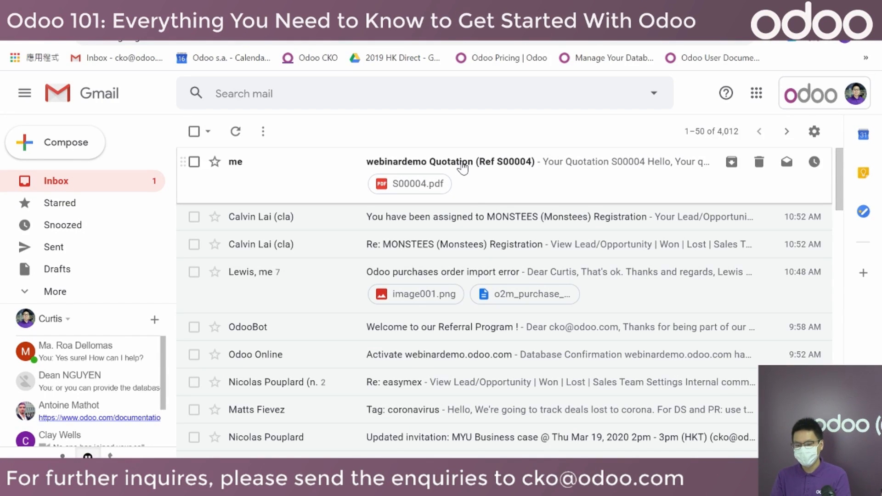
Open the S00004 quotation email in Gmail and read its message.
{"action": "left_click", "coordinate": [462, 166]}
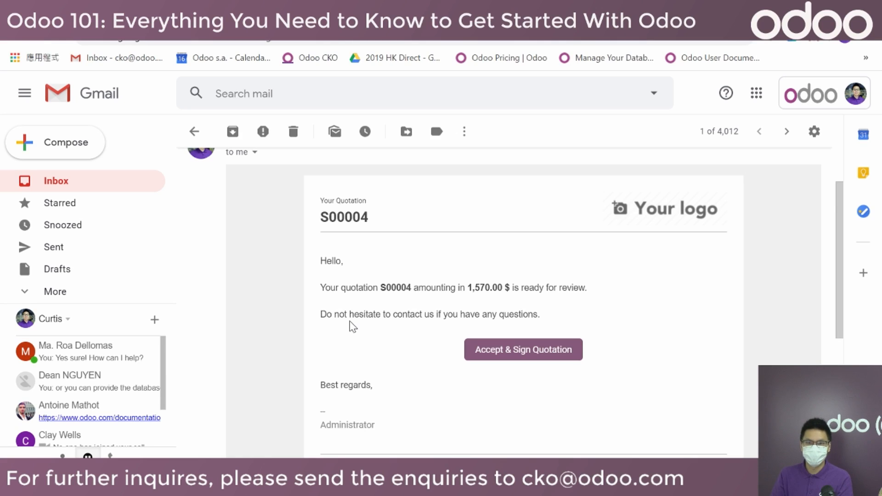
{"action": "left_click_drag", "start_coordinate": [379, 288], "coordinate": [505, 288]}
{"action": "left_click", "coordinate": [443, 301]}
{"action": "scroll", "coordinate": [417, 311], "scroll_direction": "down", "scroll_amount": 5}
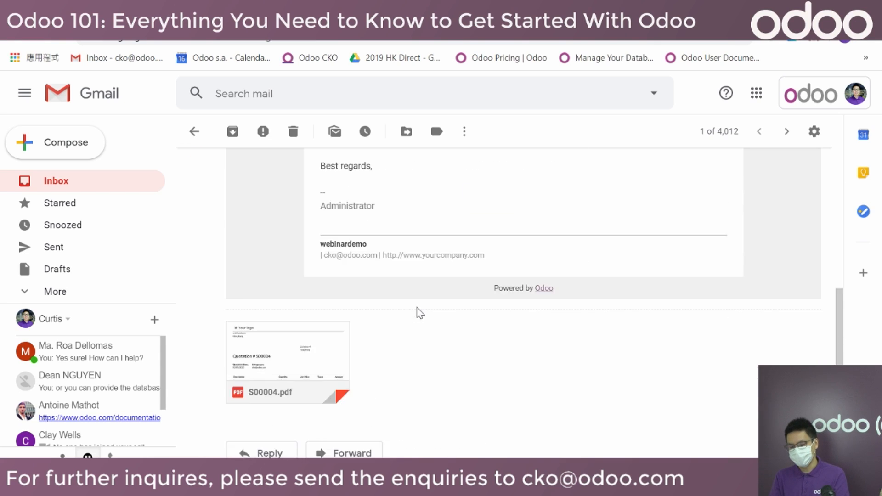
Preview the attached S00004.pdf, then follow the Accept & Sign Quotation link.
{"action": "left_click", "coordinate": [319, 303]}
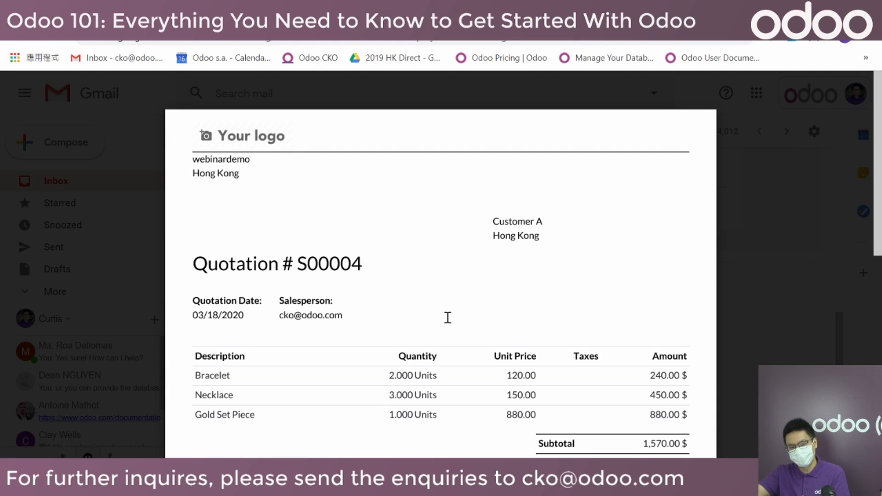
{"action": "left_click", "coordinate": [785, 223]}
{"action": "scroll", "coordinate": [646, 335], "scroll_direction": "up", "scroll_amount": 6}
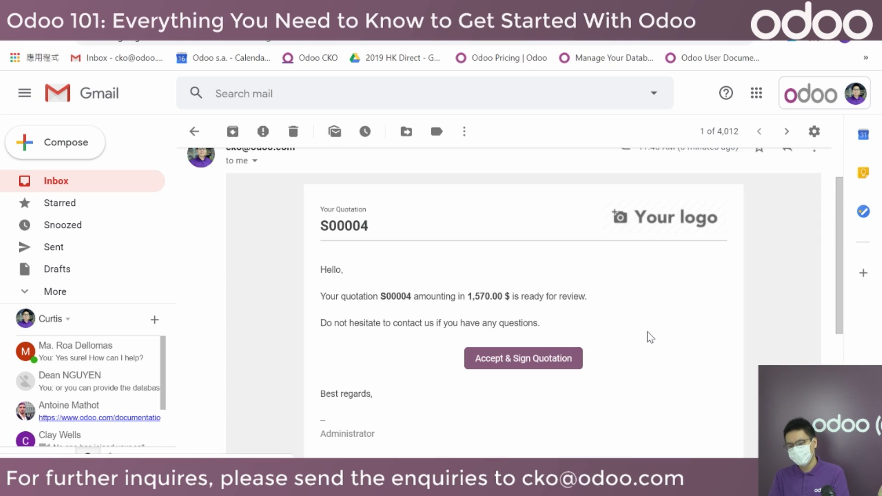
{"action": "left_click", "coordinate": [525, 367]}
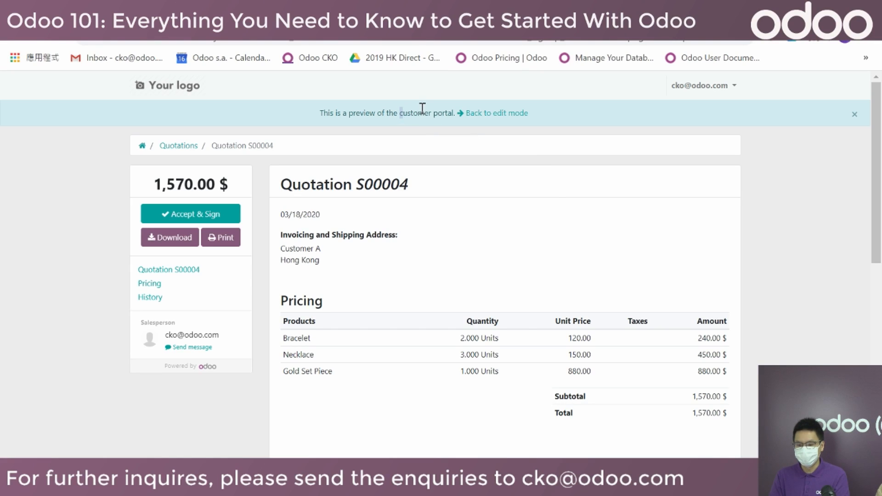
Review the S00004 portal preview and its pricing, then go to the portal home page.
{"action": "left_click_drag", "start_coordinate": [423, 108], "coordinate": [456, 112]}
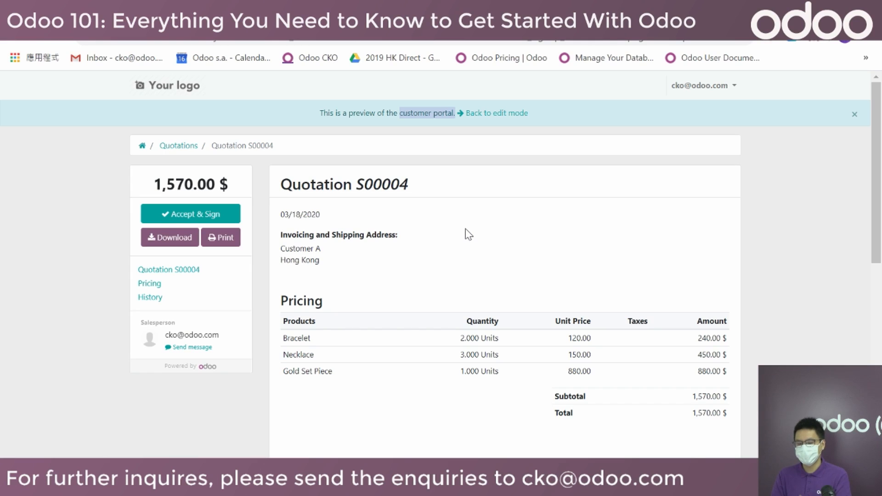
{"action": "left_click", "coordinate": [441, 211]}
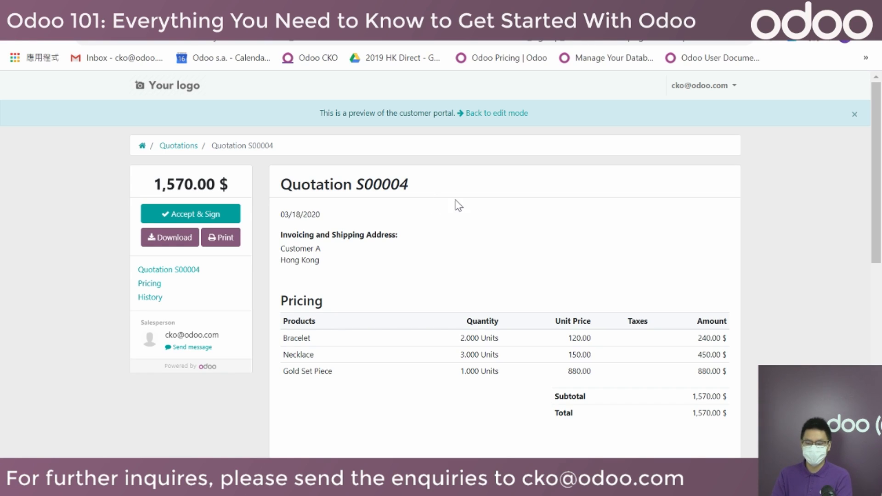
{"action": "scroll", "coordinate": [414, 242], "scroll_direction": "down", "scroll_amount": 1}
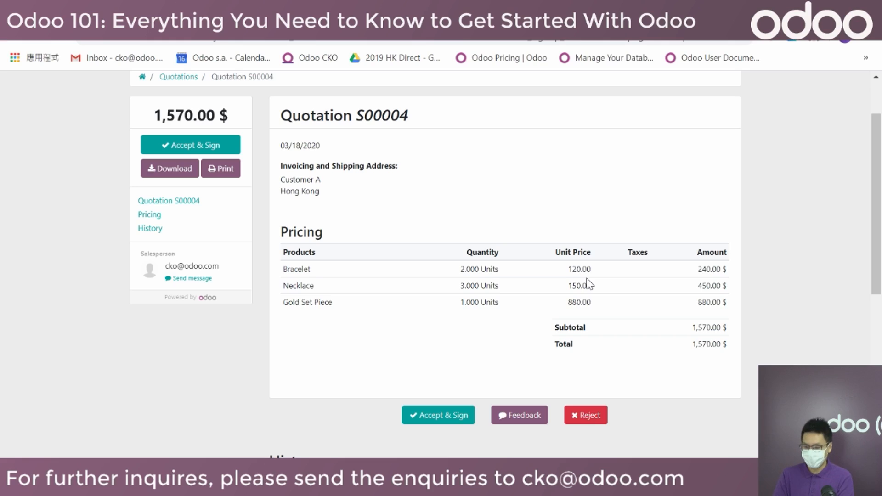
{"action": "scroll", "coordinate": [519, 289], "scroll_direction": "up", "scroll_amount": 1}
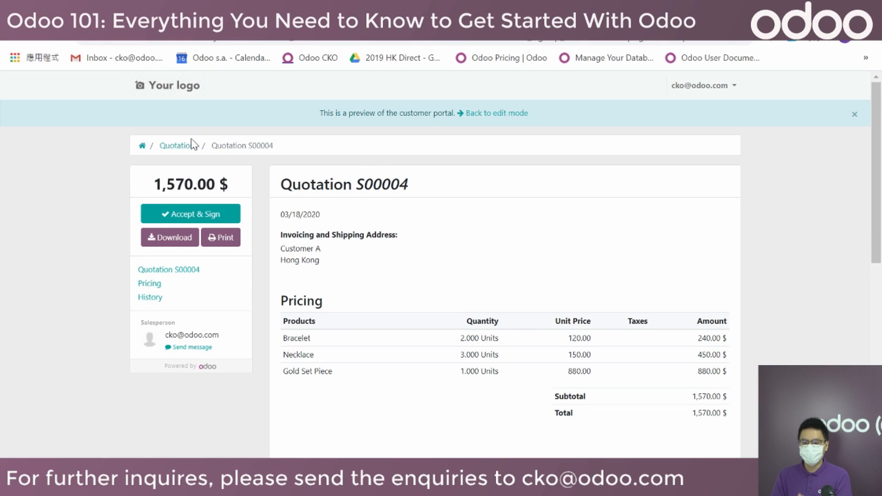
{"action": "left_click", "coordinate": [142, 148]}
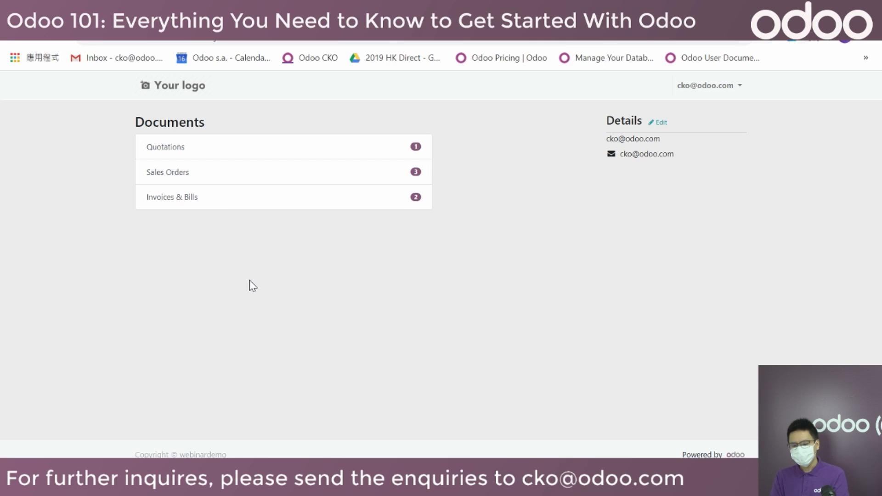
Open S00004 from the portal's Quotations list and scroll to its History section.
{"action": "left_click", "coordinate": [169, 153]}
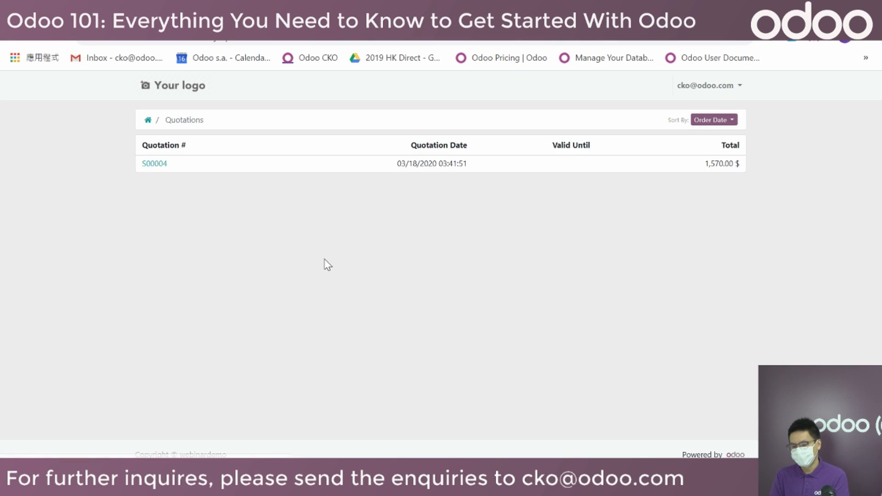
{"action": "left_click", "coordinate": [148, 164]}
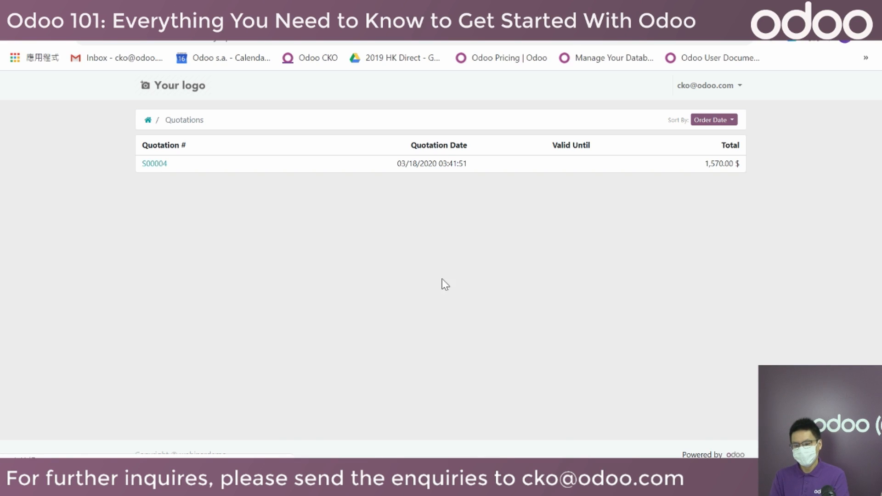
{"action": "scroll", "coordinate": [472, 292], "scroll_direction": "down", "scroll_amount": 2}
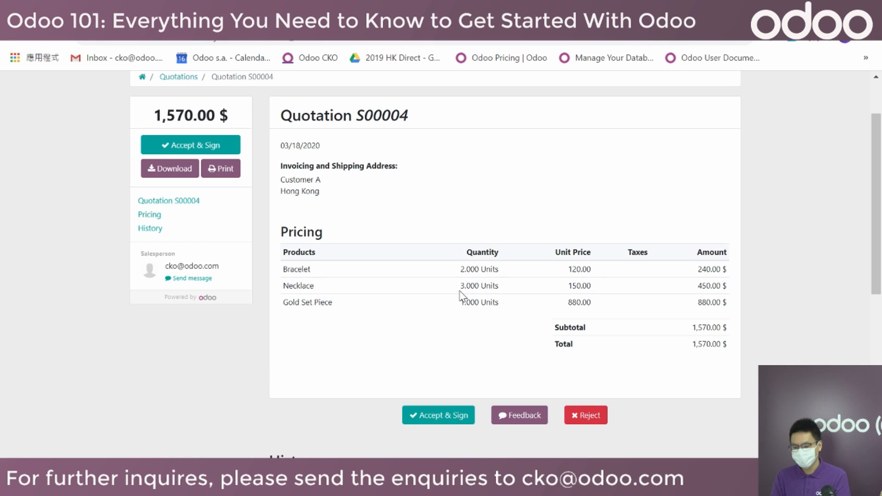
{"action": "scroll", "coordinate": [461, 296], "scroll_direction": "down", "scroll_amount": 7}
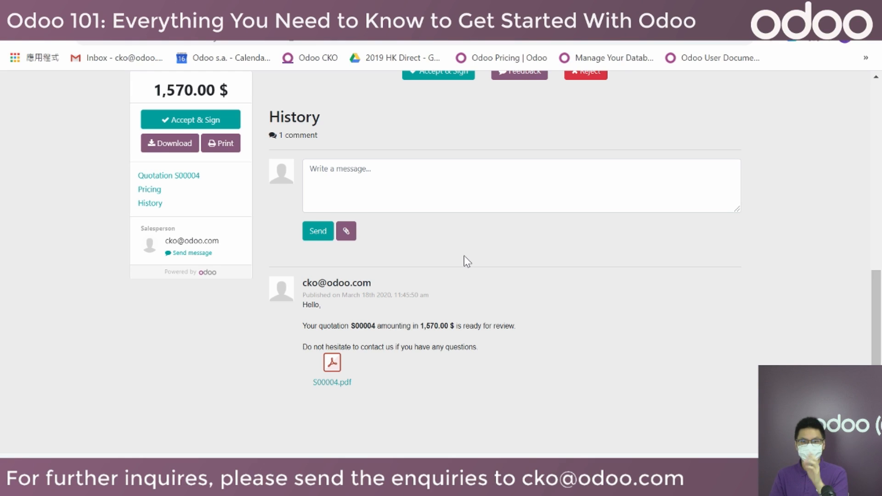
Write the comment 'everything looks good but please double check the tax' on S00004.
{"action": "left_click", "coordinate": [474, 177]}
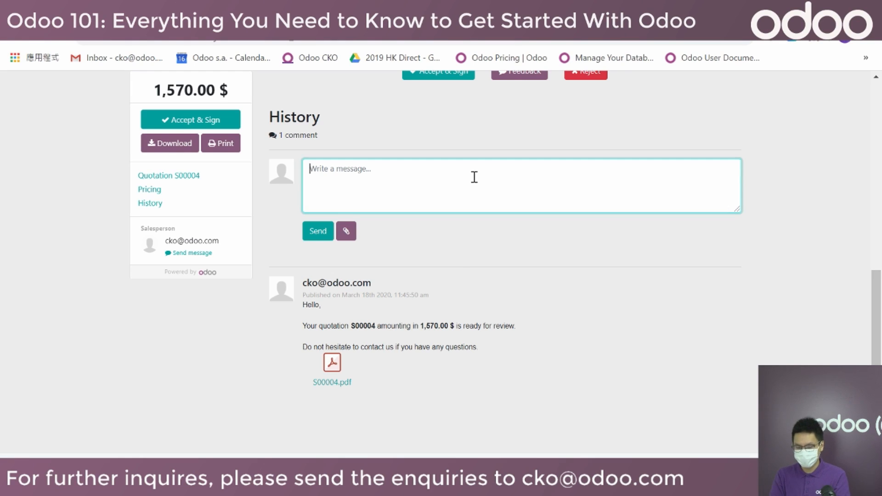
{"action": "type", "text": "everything l"}
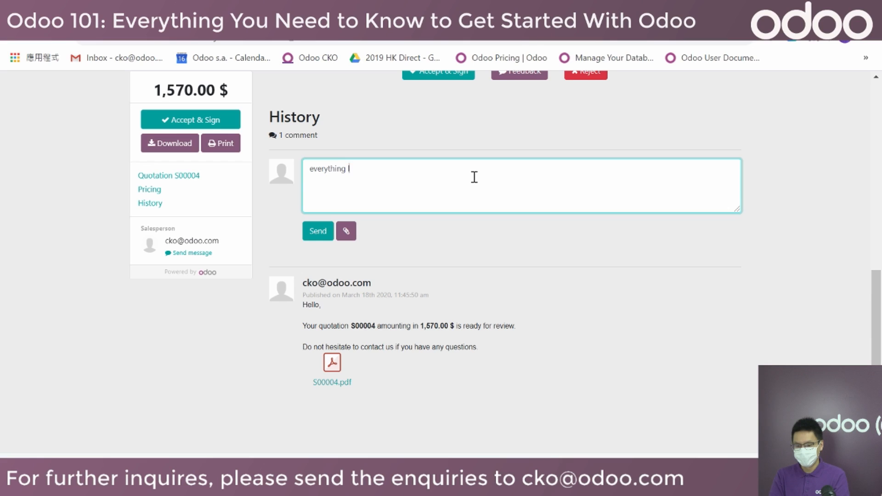
{"action": "type", "text": "ooks good but plea"}
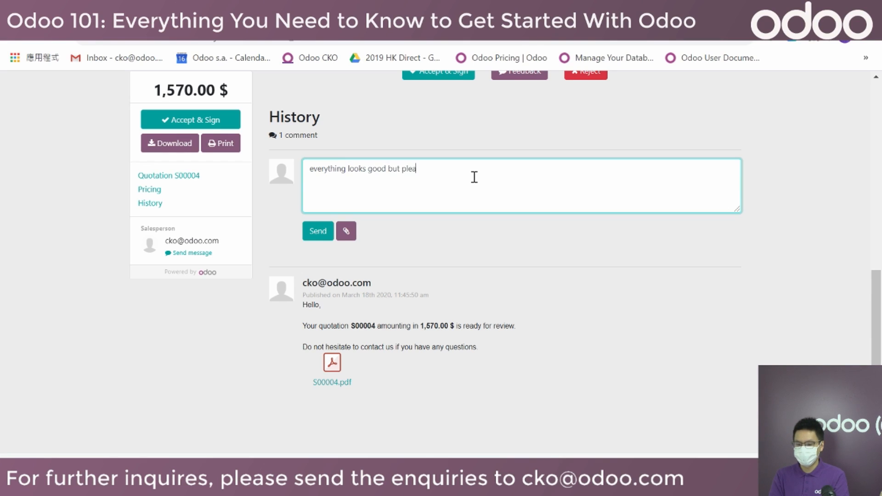
{"action": "type", "text": "se doubel"}
{"action": "key", "text": "BackSpace"}
{"action": "key", "text": "BackSpace"}
{"action": "type", "text": "le"}
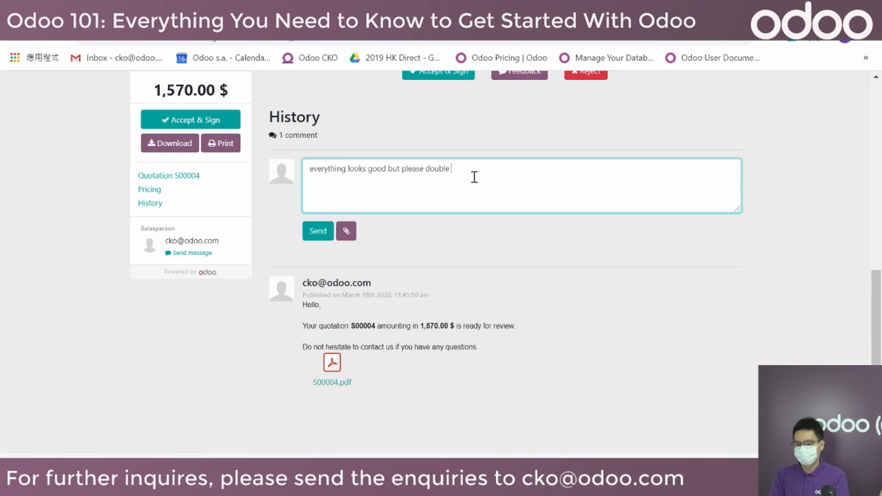
{"action": "type", "text": " check the tax"}
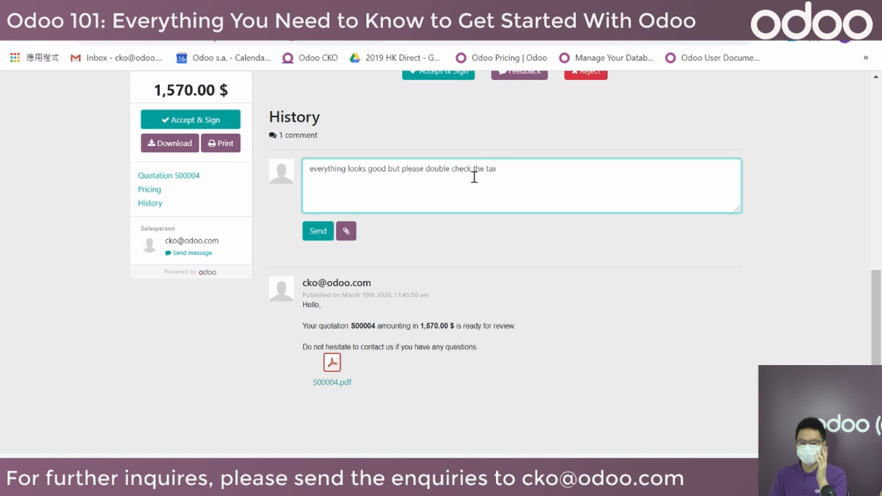
Attach CAVACEPPO-228x228.jpg, post the comment, and return to the backend quotation.
{"action": "left_click", "coordinate": [346, 231]}
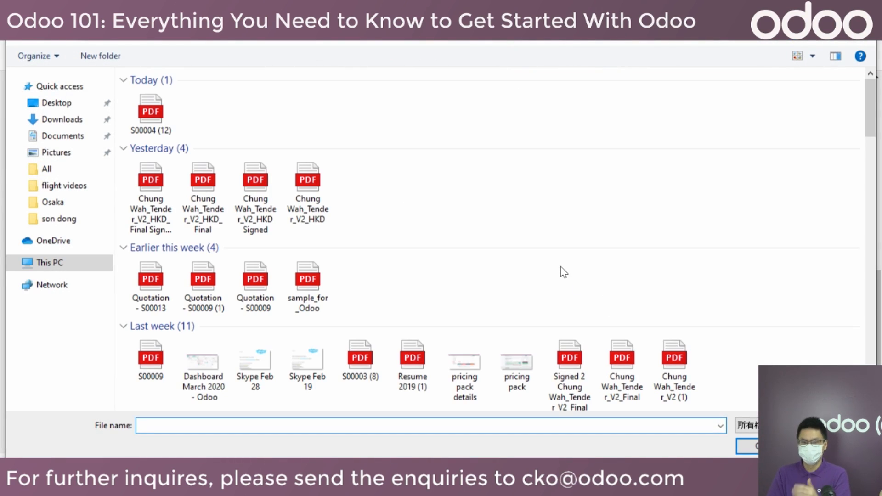
{"action": "scroll", "coordinate": [564, 273], "scroll_direction": "down", "scroll_amount": 10}
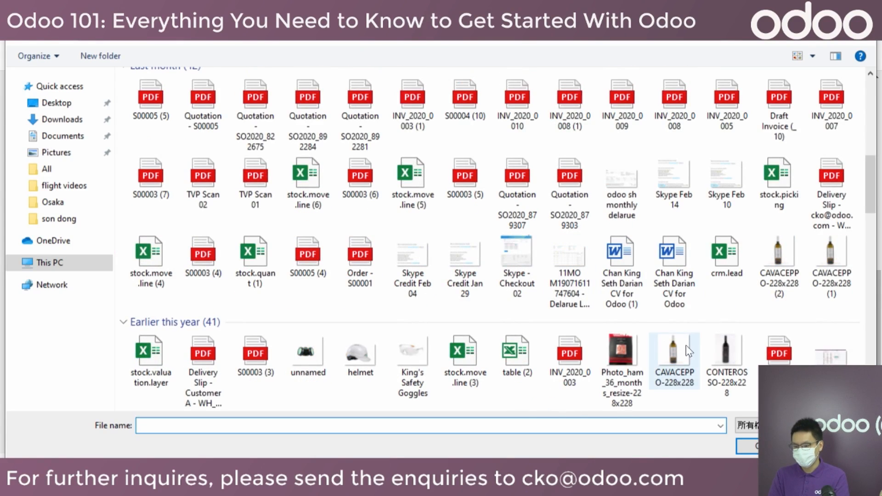
{"action": "double_click", "coordinate": [685, 345]}
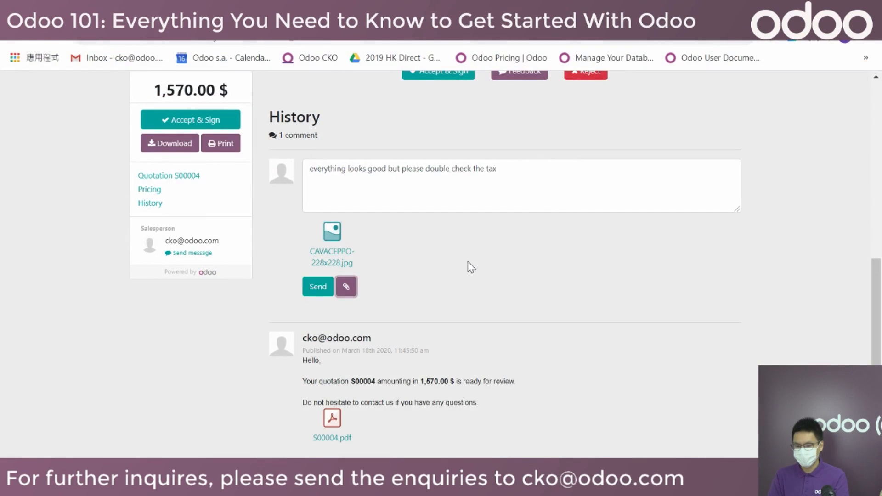
{"action": "left_click", "coordinate": [323, 288]}
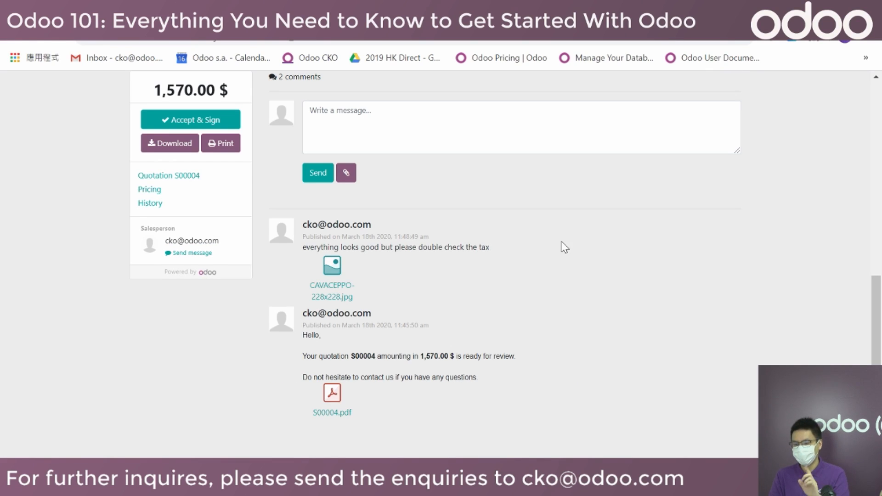
{"action": "left_click", "coordinate": [528, 13]}
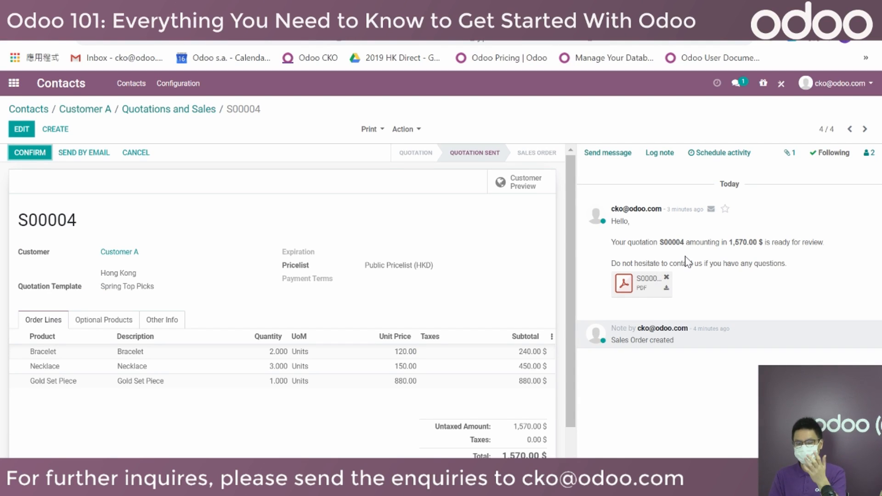
Reload backend S00004 so the customer's tax comment and bottle image appear in the chatter.
{"action": "left_click", "coordinate": [59, 42]}
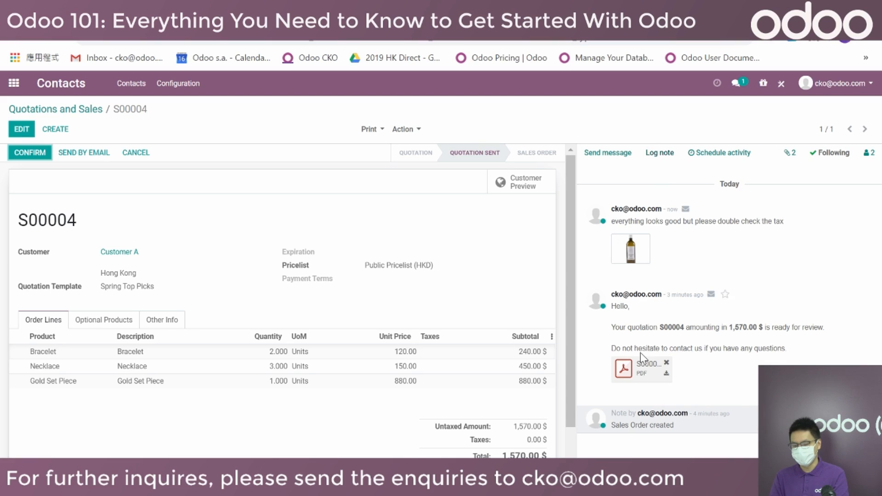
{"action": "left_click_drag", "start_coordinate": [82, 223], "coordinate": [18, 219]}
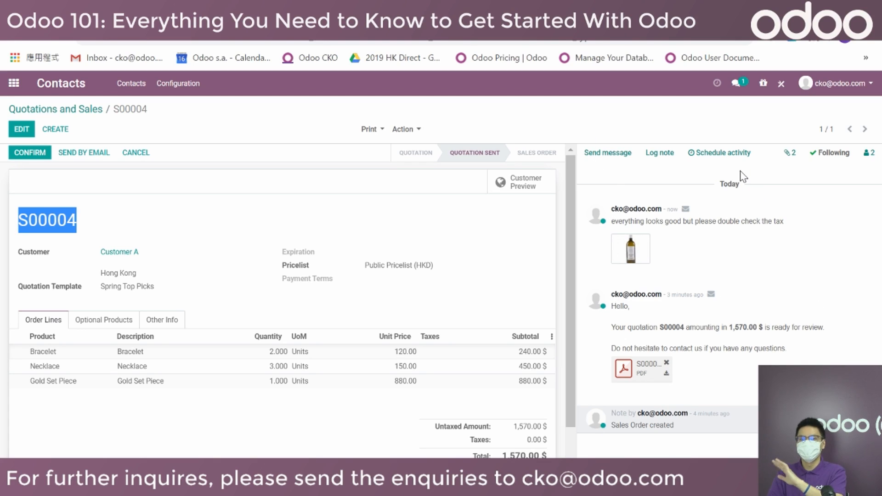
Write the chatter reply 'no problem we will take a look' to the customer.
{"action": "left_click", "coordinate": [740, 248]}
{"action": "left_click", "coordinate": [607, 153]}
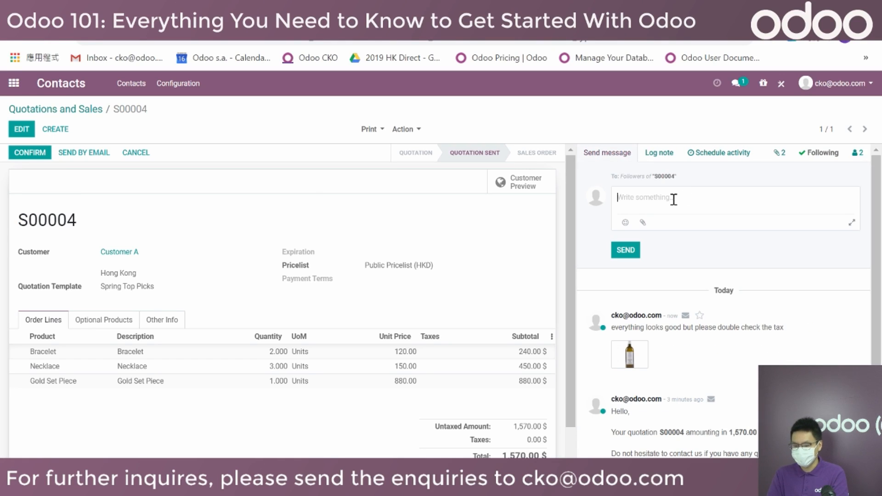
{"action": "type", "text": "no problem we wi"}
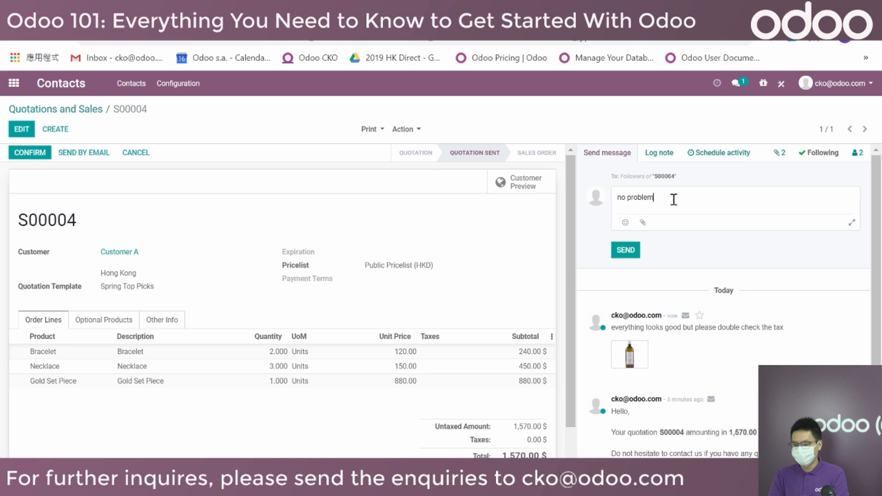
{"action": "type", "text": "ll take a look"}
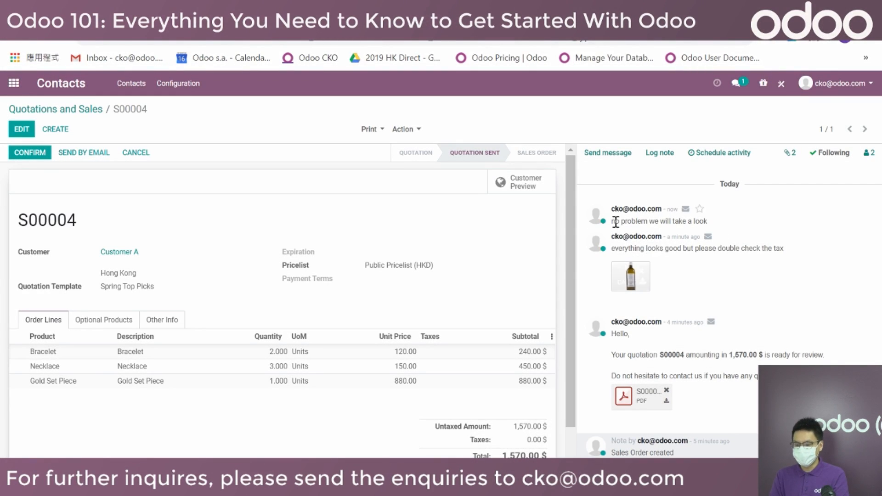
Reload the customer's S00004 portal page to show the new reply.
{"action": "left_click", "coordinate": [321, 12]}
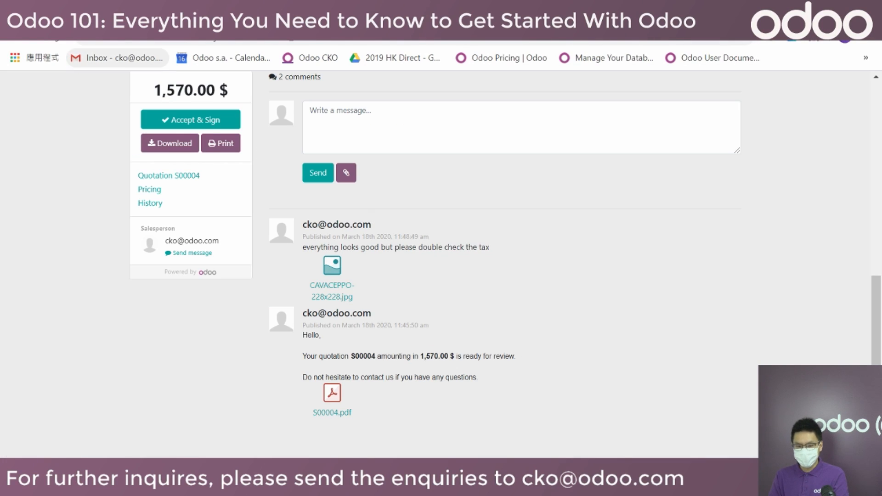
{"action": "left_click", "coordinate": [56, 40]}
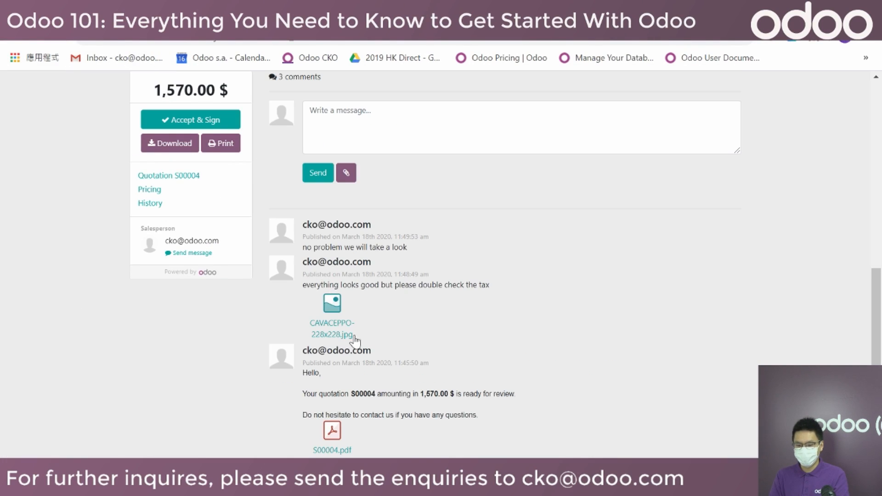
{"action": "left_click_drag", "start_coordinate": [407, 248], "coordinate": [302, 248]}
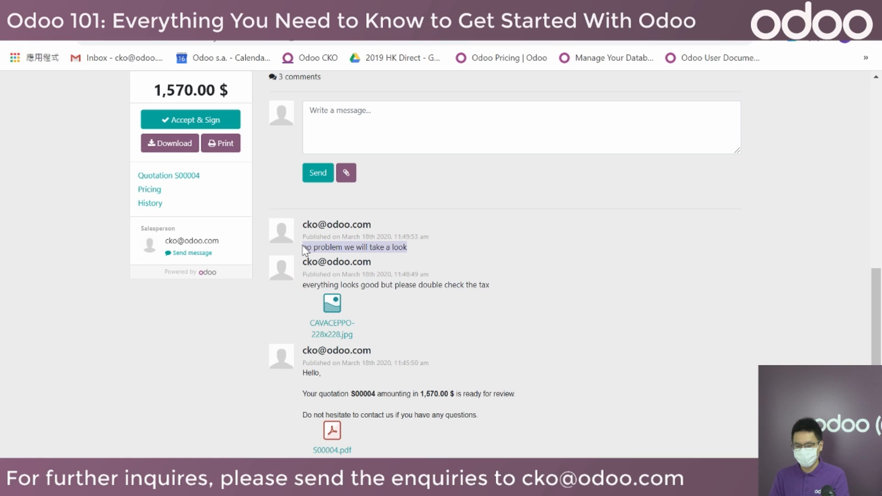
In Gmail, open the Re: S00004 thread and read the team's 'no problem we will take a look' reply.
{"action": "left_click", "coordinate": [671, 306]}
{"action": "left_click", "coordinate": [92, 11]}
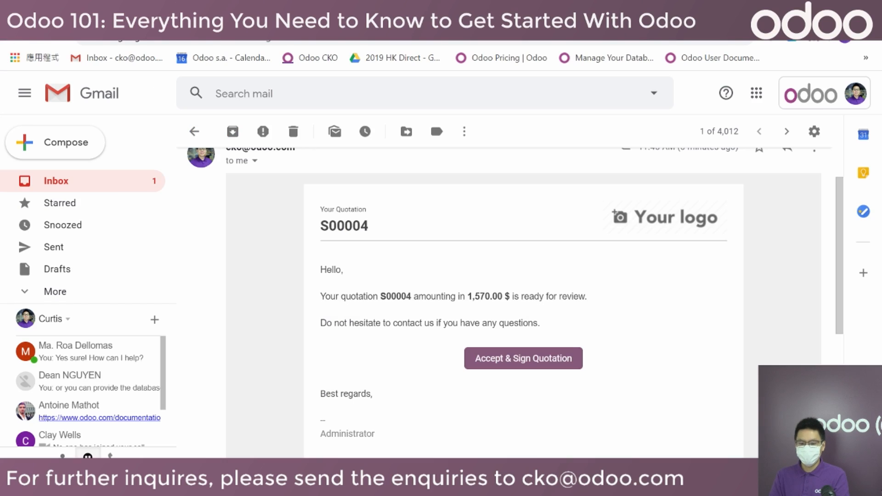
{"action": "left_click", "coordinate": [118, 186]}
{"action": "left_click", "coordinate": [412, 174]}
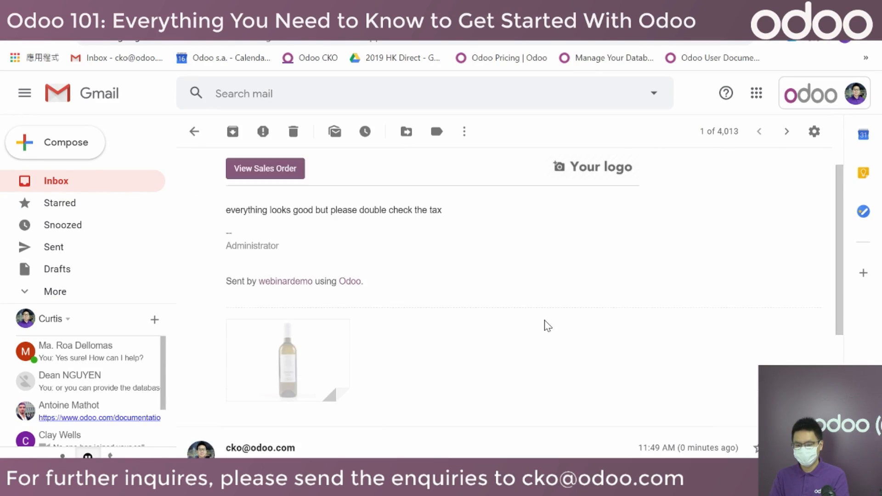
{"action": "left_click_drag", "start_coordinate": [367, 329], "coordinate": [262, 329]}
{"action": "left_click", "coordinate": [437, 327]}
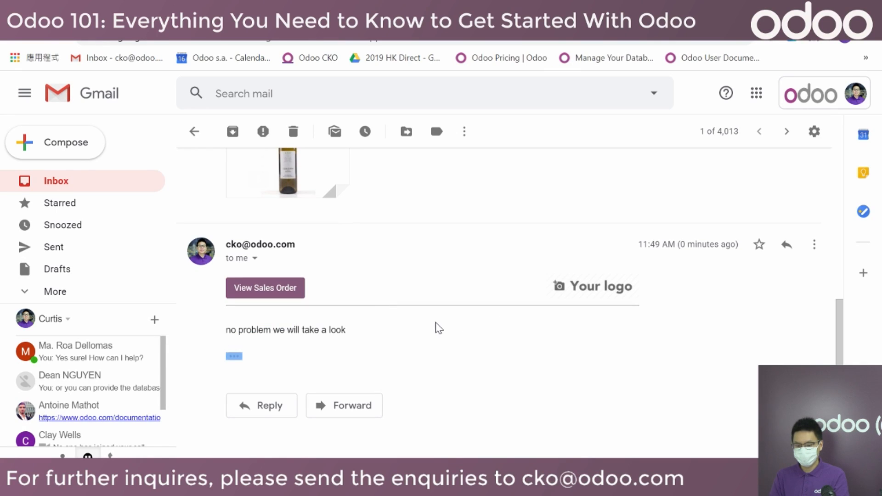
{"action": "triple_click", "coordinate": [268, 327]}
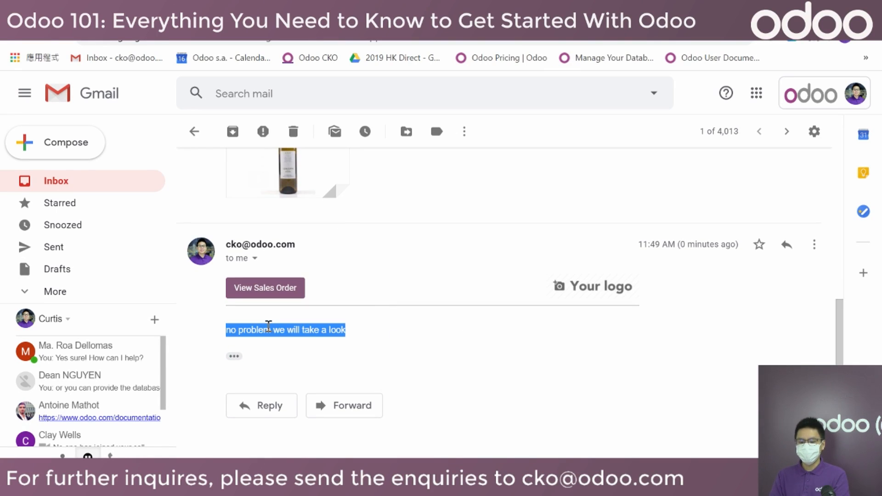
{"action": "left_click", "coordinate": [404, 336]}
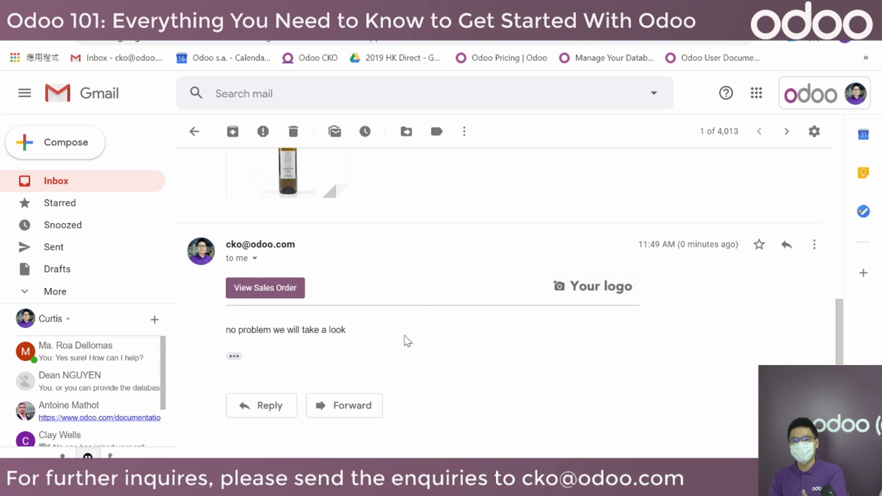
Reply in the S00004 thread with the message 'dwadawd' and send it.
{"action": "left_click", "coordinate": [279, 409]}
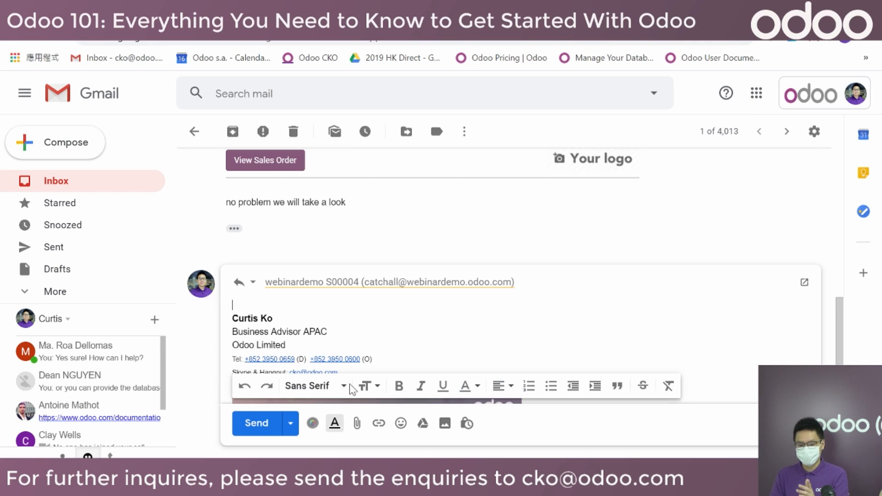
{"action": "type", "text": "dwadawd"}
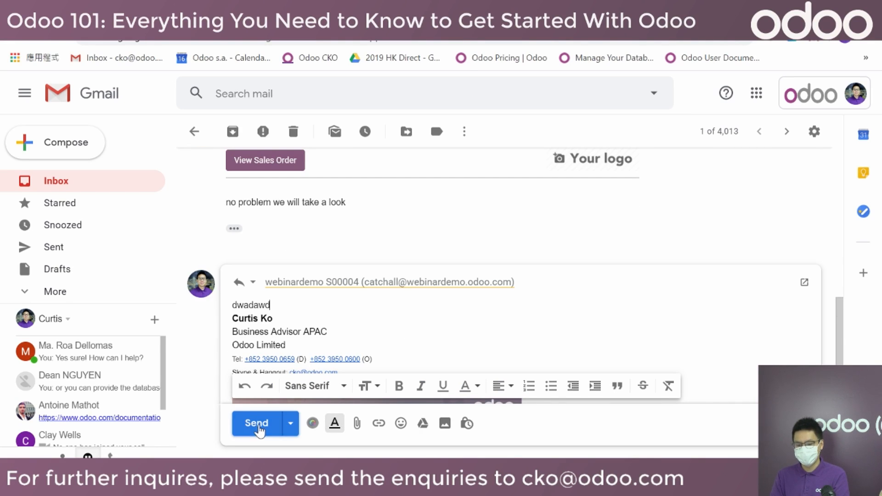
{"action": "left_click", "coordinate": [256, 423]}
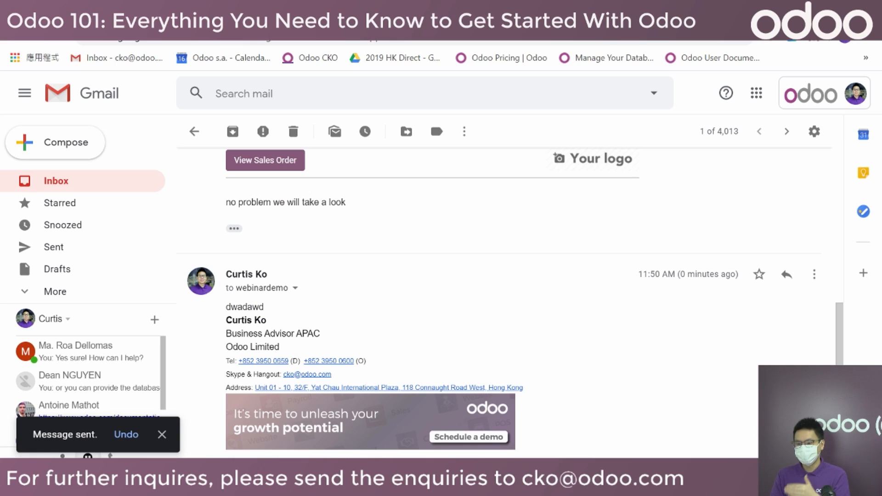
Reload Odoo's S00004 quotation to confirm the 'dwadawd' reply in its chatter, then return to Gmail.
{"action": "left_click", "coordinate": [565, 10]}
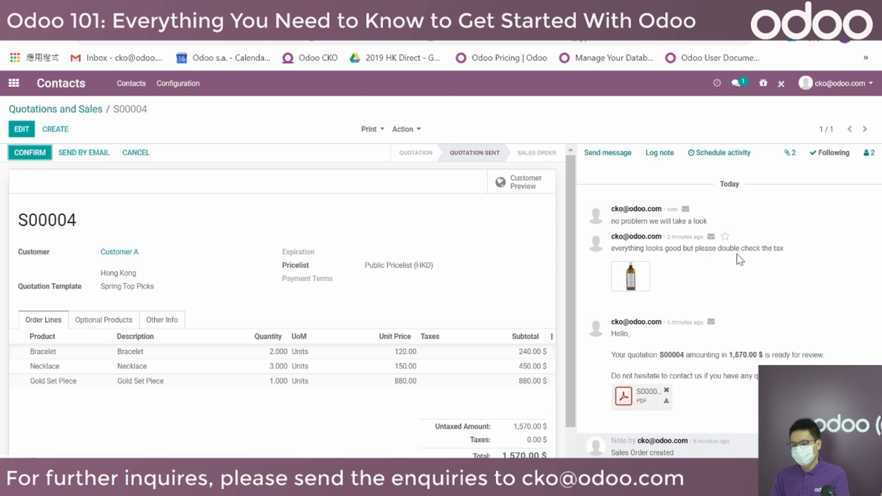
{"action": "left_click", "coordinate": [56, 40]}
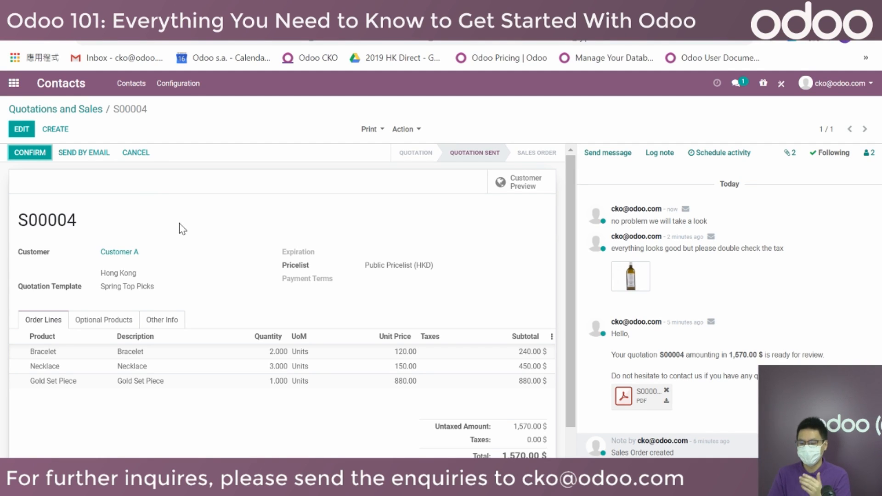
{"action": "left_click", "coordinate": [65, 43]}
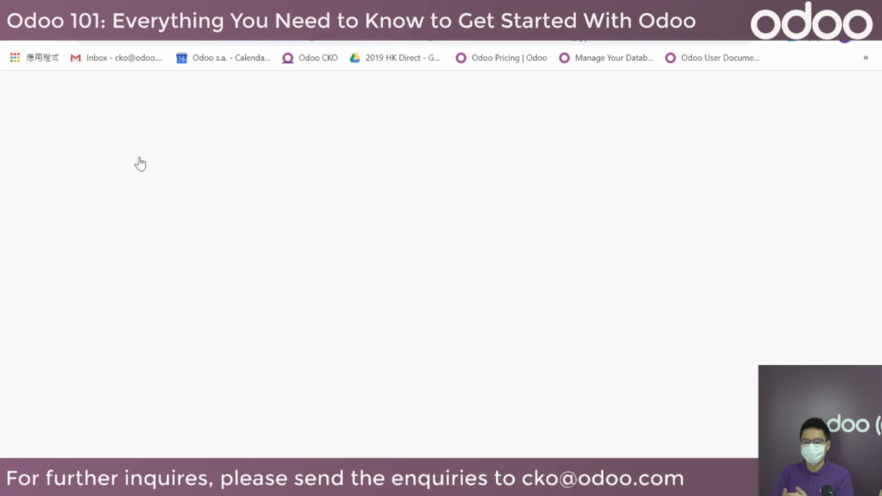
{"action": "left_click_drag", "start_coordinate": [617, 225], "coordinate": [654, 232]}
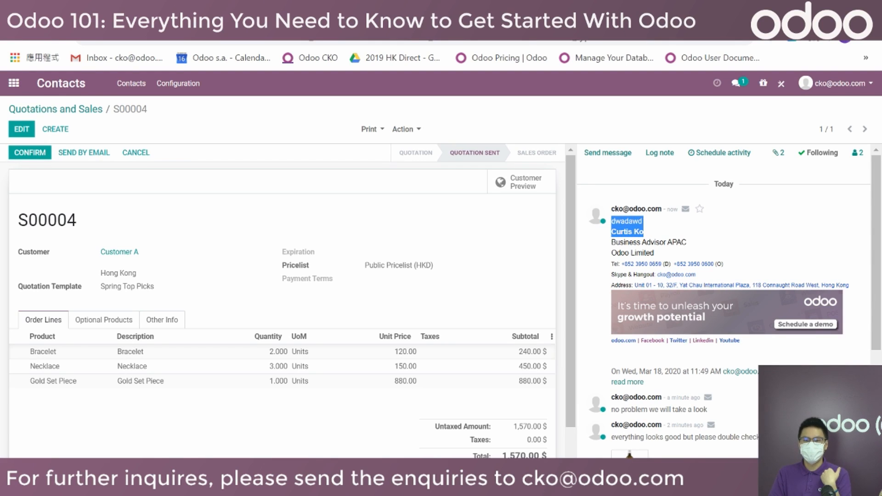
{"action": "left_click", "coordinate": [115, 57]}
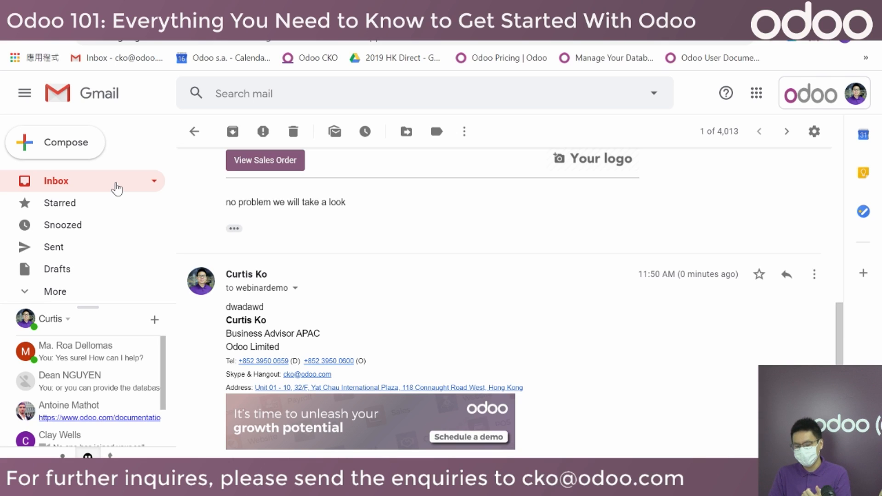
From the Gmail inbox, open order S00004 via the reply e-mail's View Sales Order link.
{"action": "left_click", "coordinate": [117, 187]}
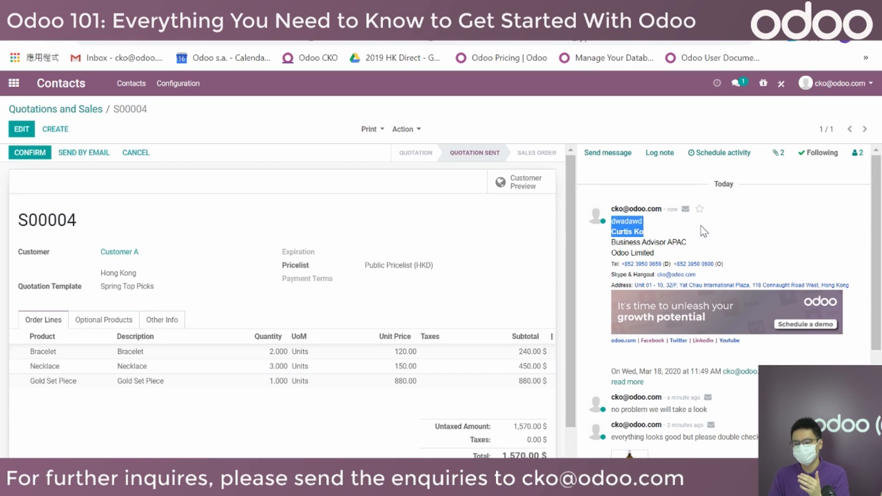
{"action": "left_click", "coordinate": [687, 230]}
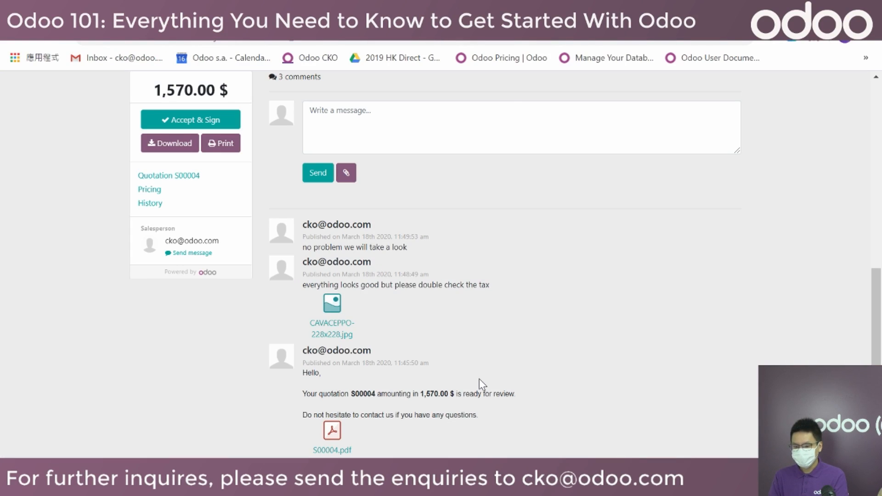
Accept quotation S00004 in the portal by drawing Customer A's signature and confirming Accept & Sign.
{"action": "scroll", "coordinate": [593, 382], "scroll_direction": "up", "scroll_amount": 3}
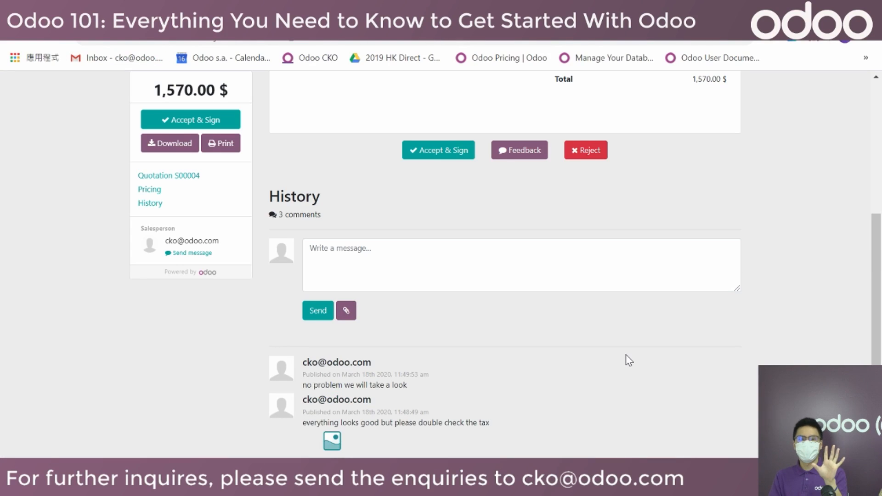
{"action": "scroll", "coordinate": [615, 353], "scroll_direction": "up", "scroll_amount": 5}
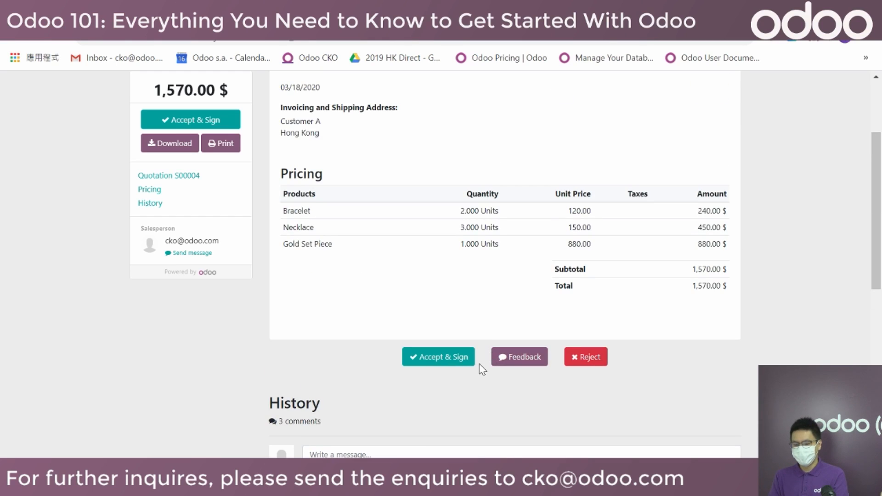
{"action": "left_click", "coordinate": [437, 360]}
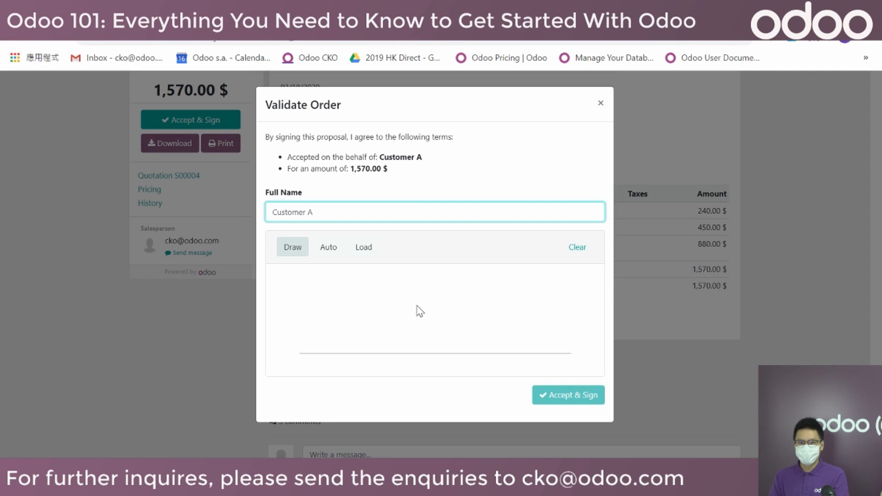
{"action": "mouse_move", "coordinate": [344, 314]}
{"action": "left_mouse_down"}
{"action": "mouse_move", "coordinate": [384, 330]}
{"action": "mouse_move", "coordinate": [466, 316]}
{"action": "mouse_move", "coordinate": [552, 329]}
{"action": "left_mouse_up"}
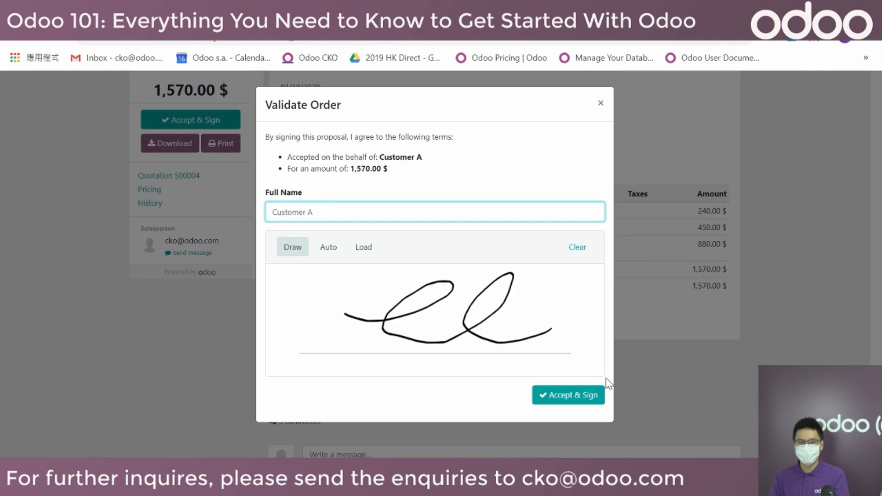
{"action": "left_click", "coordinate": [586, 400]}
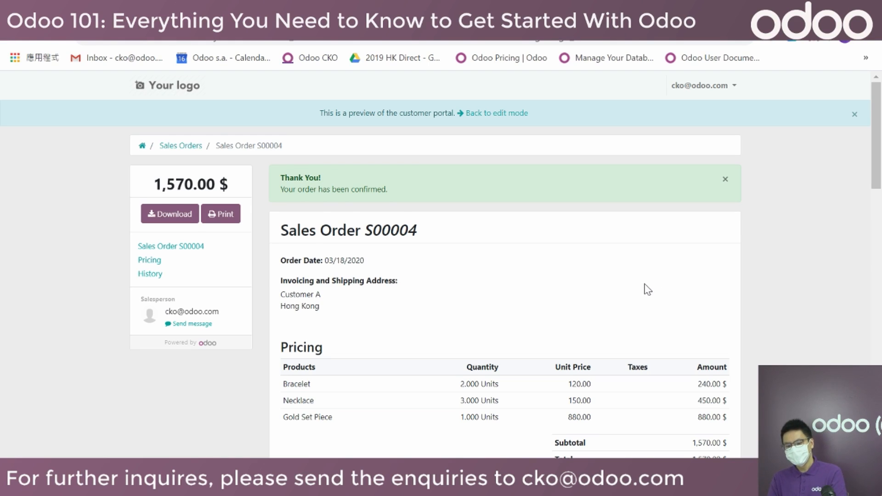
Scroll the S00004 portal page to check the customer's signature.
{"action": "scroll", "coordinate": [645, 284], "scroll_direction": "down", "scroll_amount": 2}
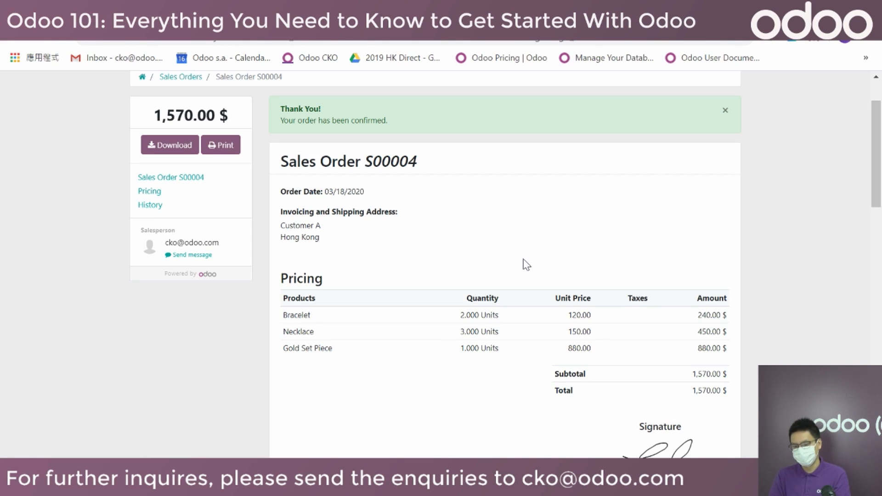
{"action": "scroll", "coordinate": [504, 248], "scroll_direction": "up", "scroll_amount": 2}
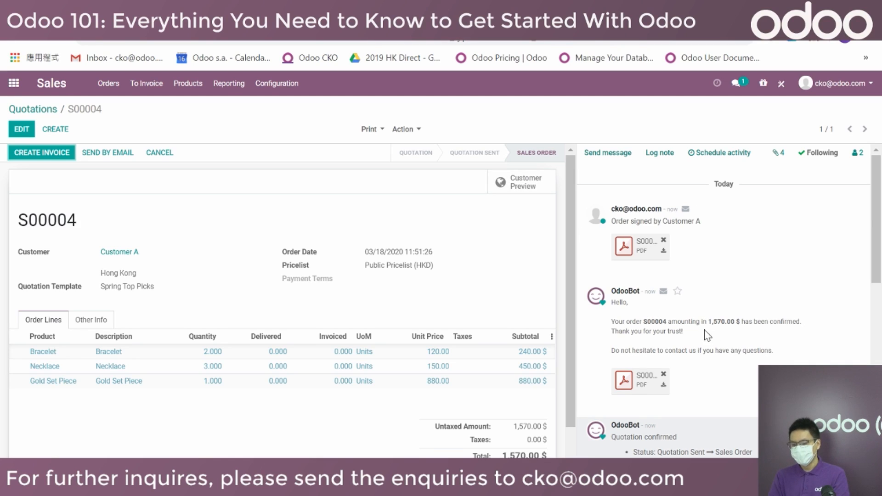
{"action": "scroll", "coordinate": [819, 336], "scroll_direction": "down", "scroll_amount": 10}
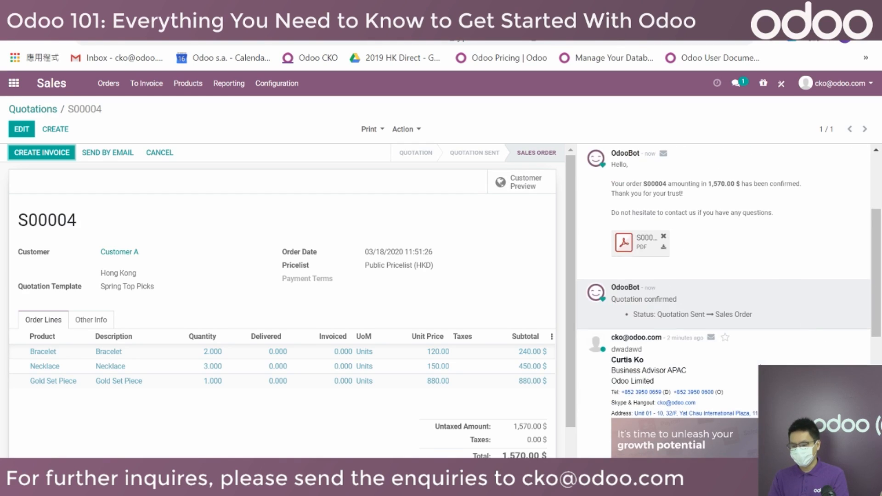
{"action": "left_click_drag", "start_coordinate": [682, 359], "coordinate": [798, 360]}
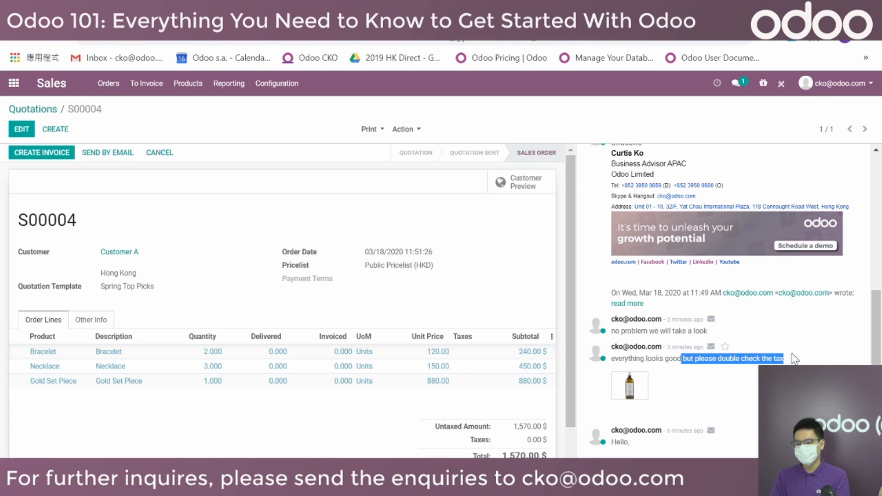
{"action": "left_click", "coordinate": [801, 357]}
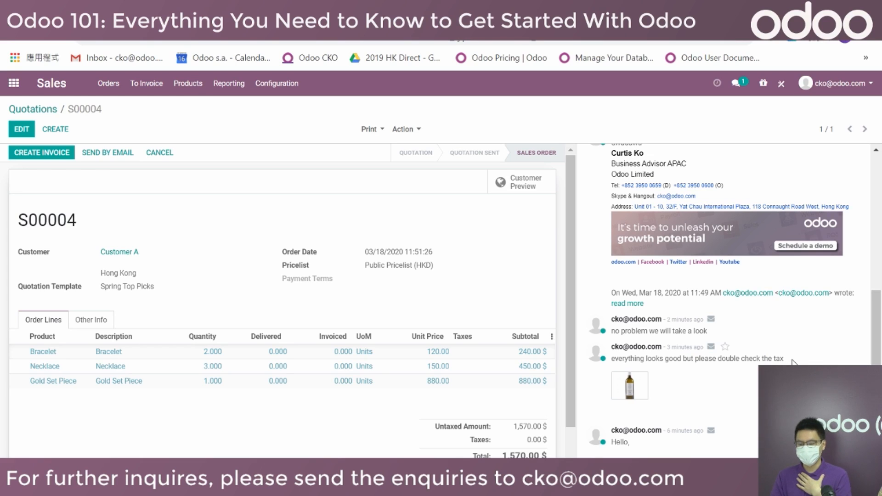
{"action": "scroll", "coordinate": [792, 363], "scroll_direction": "up", "scroll_amount": 10}
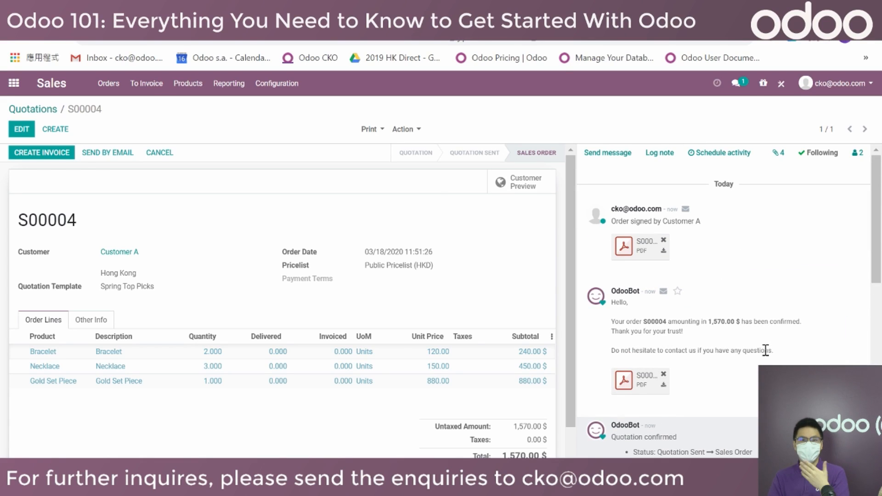
Log an internal note on S00004 mentioning a colleague: 'please check the tax for this client'.
{"action": "left_click", "coordinate": [659, 153]}
{"action": "type", "text": "@"}
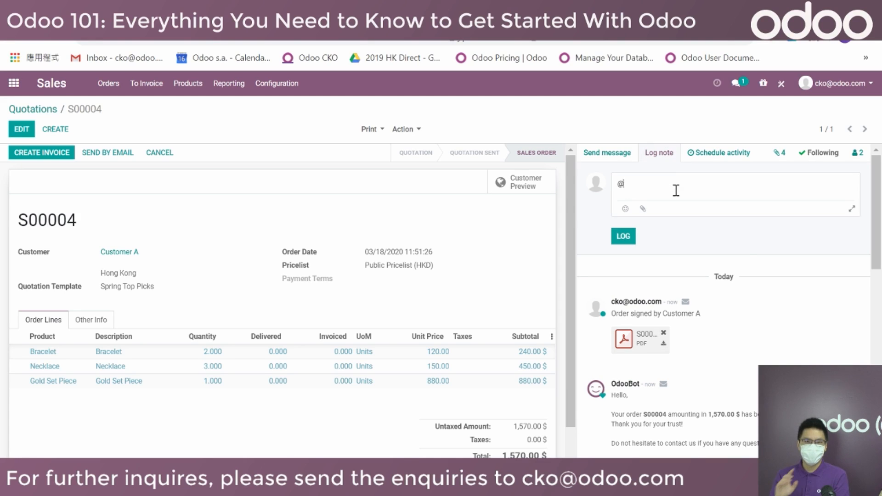
{"action": "left_click", "coordinate": [668, 228]}
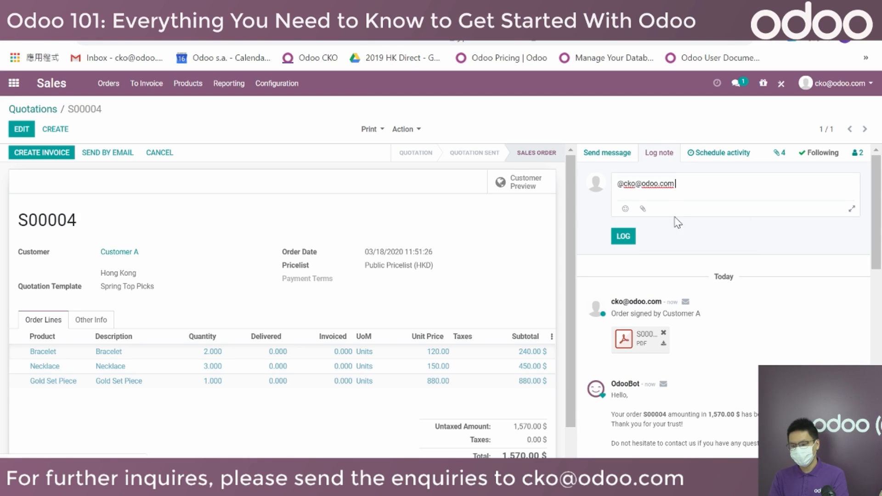
{"action": "type", "text": "please check the t"}
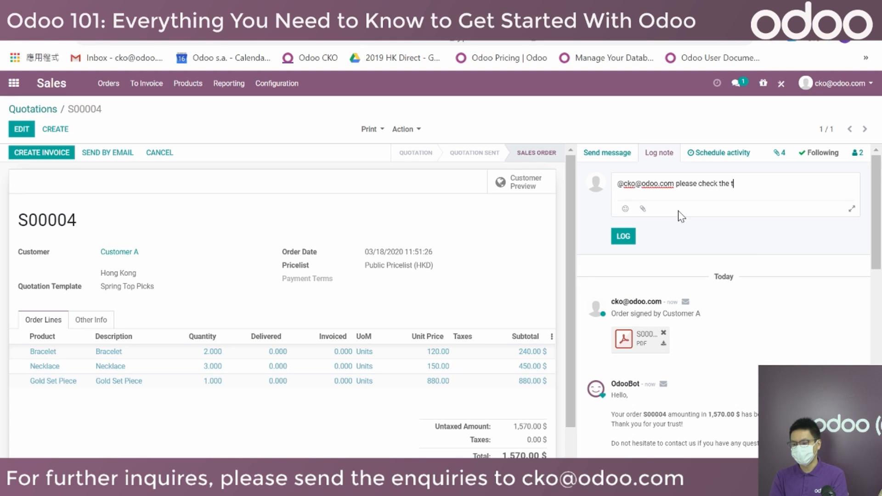
{"action": "type", "text": "ax for this client"}
{"action": "left_click", "coordinate": [625, 237]}
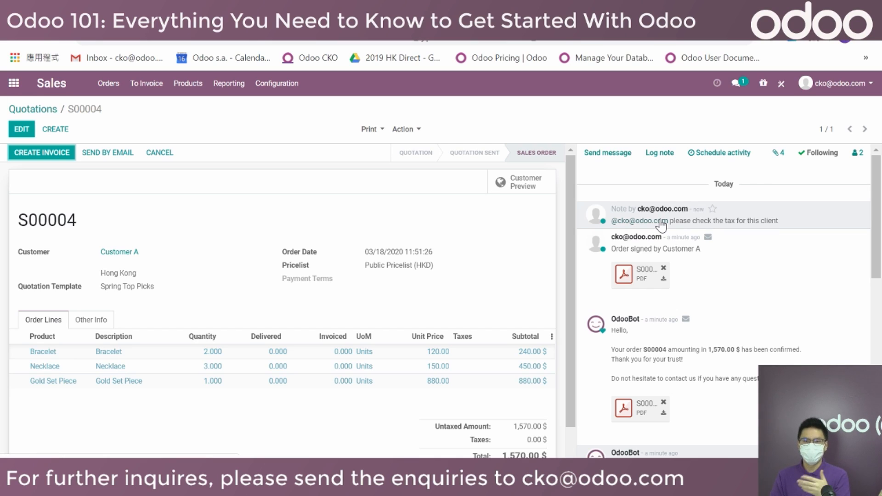
{"action": "left_click_drag", "start_coordinate": [794, 222], "coordinate": [610, 222]}
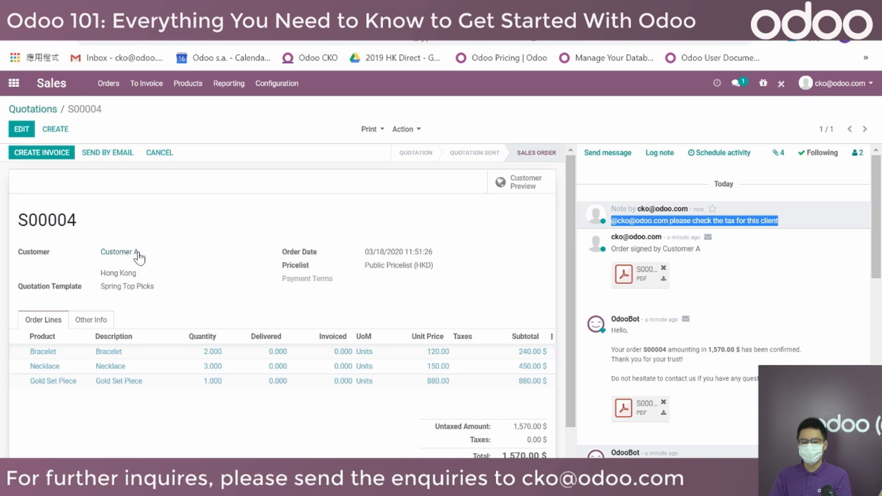
{"action": "left_click_drag", "start_coordinate": [84, 224], "coordinate": [30, 224]}
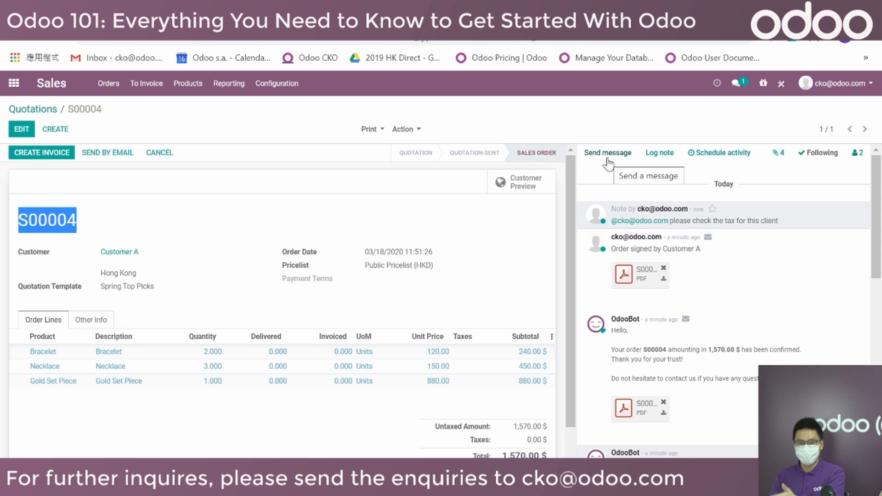
{"action": "left_click", "coordinate": [666, 182]}
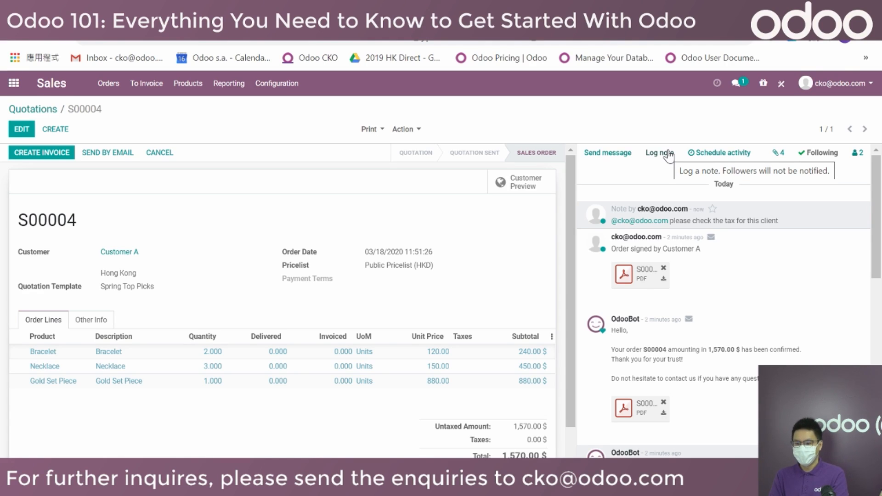
Schedule a Call activity on S00004 with due date 03/16/2020.
{"action": "left_click", "coordinate": [720, 154]}
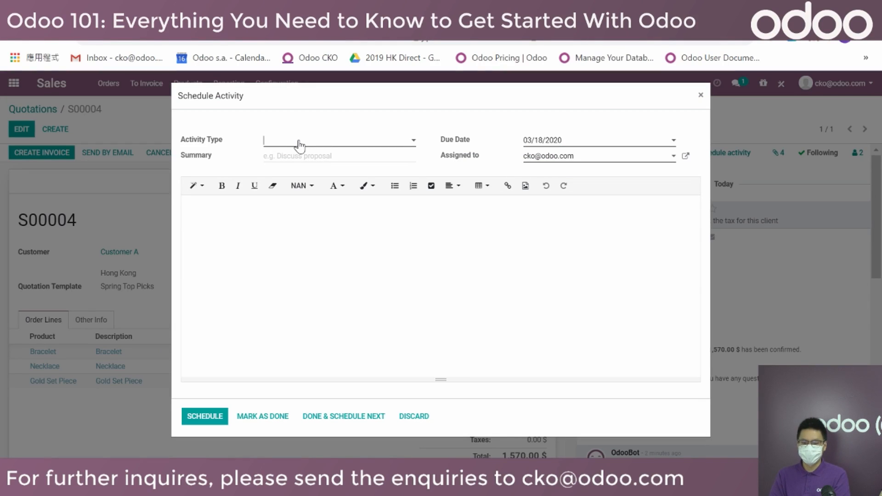
{"action": "left_click", "coordinate": [299, 145]}
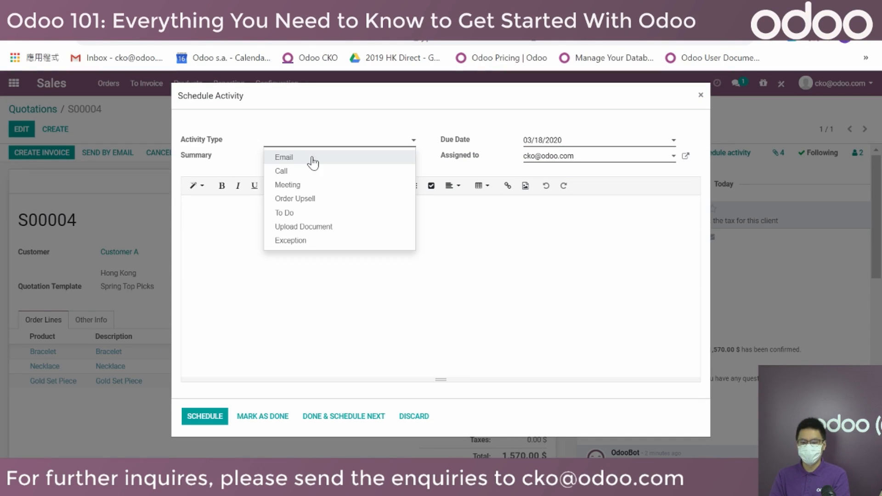
{"action": "left_click", "coordinate": [318, 172]}
{"action": "left_click", "coordinate": [574, 143]}
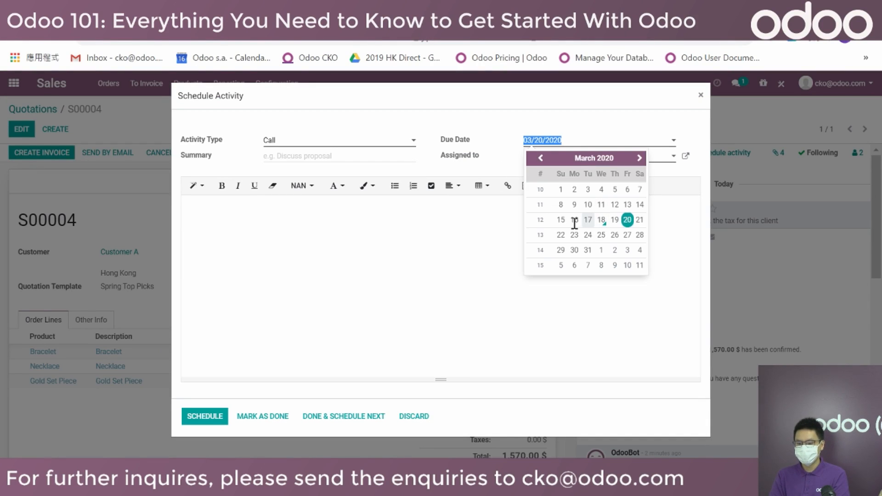
{"action": "left_click", "coordinate": [577, 222]}
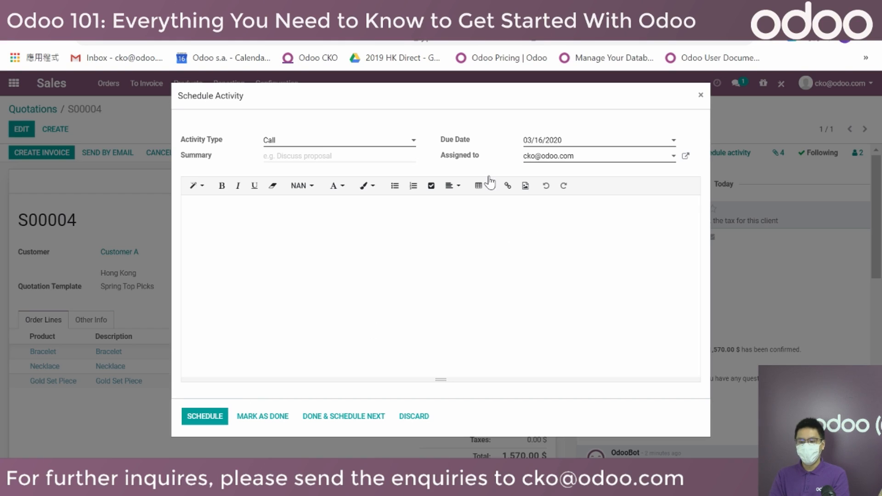
{"action": "left_click_drag", "start_coordinate": [439, 137], "coordinate": [486, 163]}
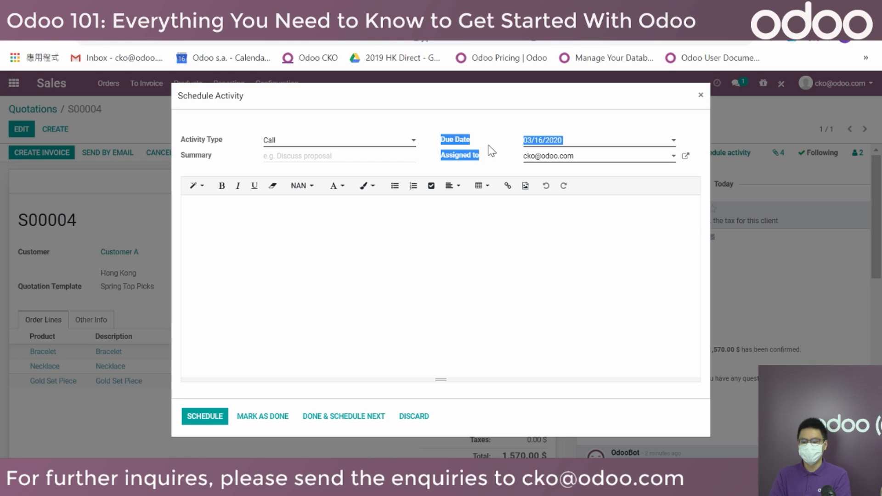
{"action": "left_click", "coordinate": [487, 154]}
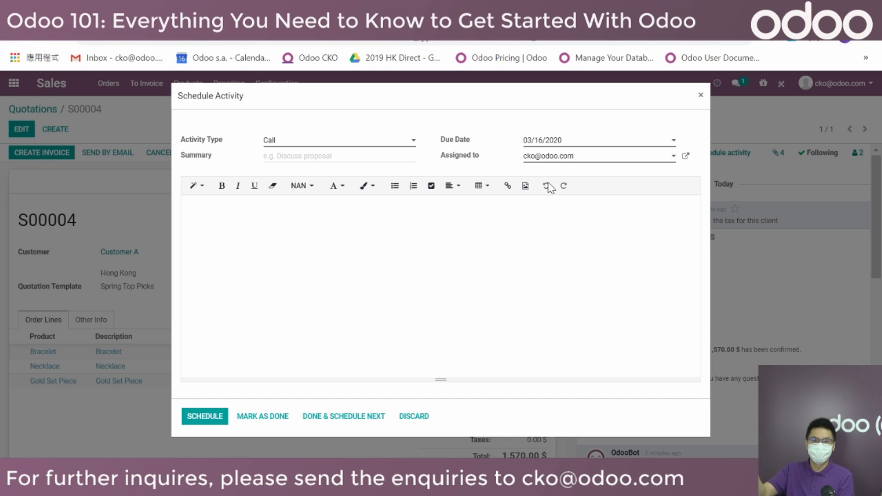
{"action": "left_click", "coordinate": [185, 418]}
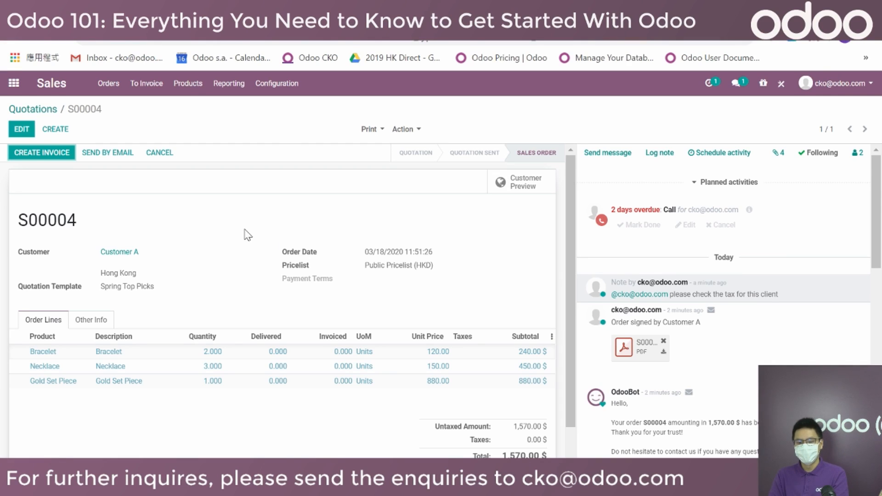
{"action": "left_click_drag", "start_coordinate": [14, 226], "coordinate": [166, 232]}
Create a regular invoice for S00004 and post it as INV/2020/0003.
{"action": "left_click", "coordinate": [177, 222]}
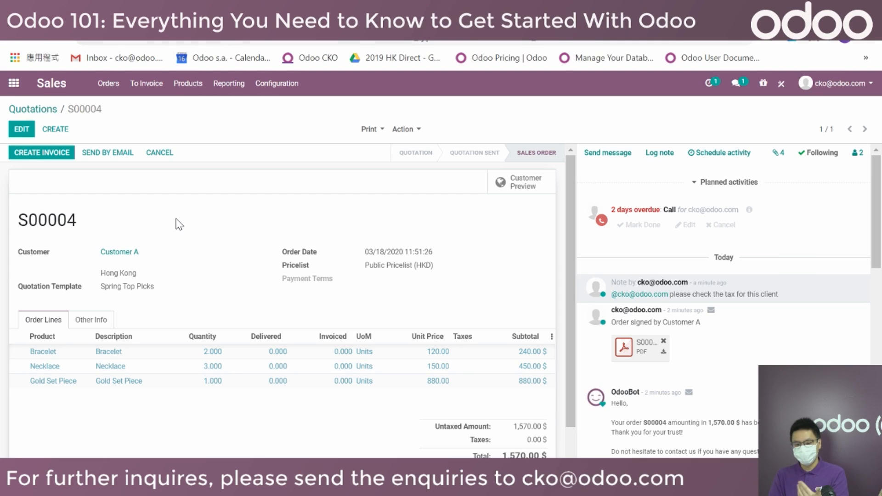
{"action": "left_click", "coordinate": [43, 155]}
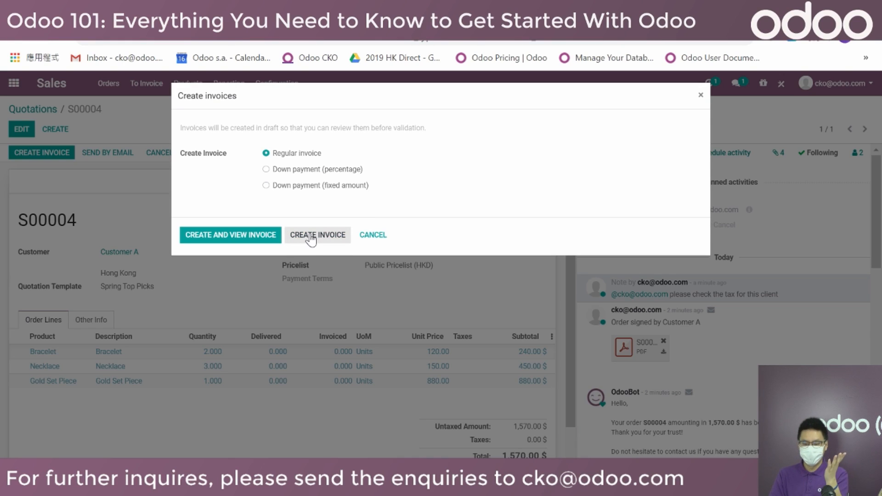
{"action": "left_click", "coordinate": [271, 238]}
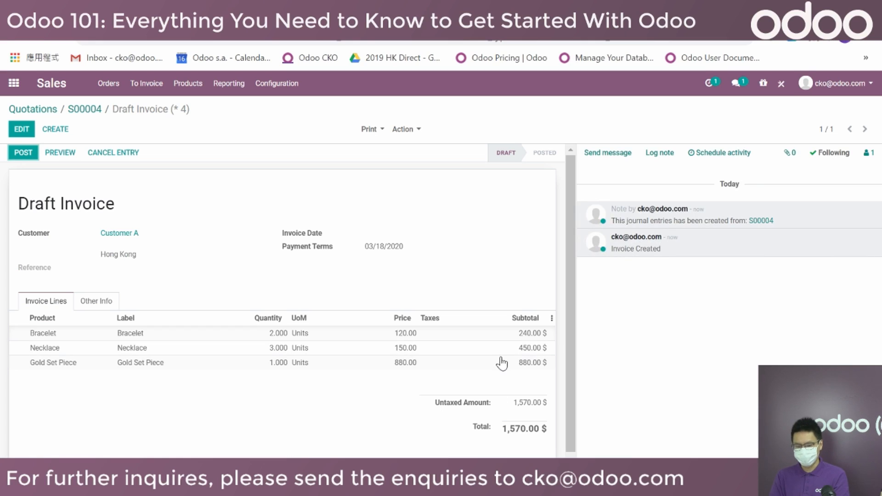
{"action": "left_click", "coordinate": [19, 152]}
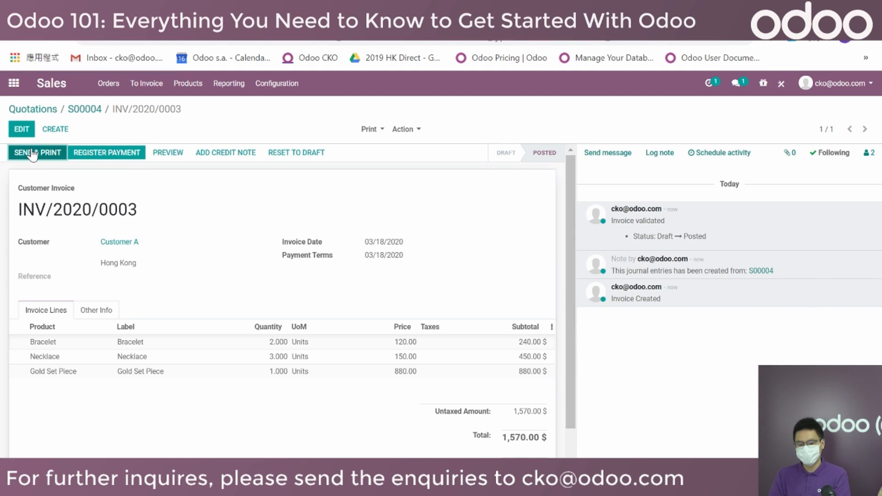
Register and validate payment for INV/2020/0003, then return via S00004 to the Odoo apps menu.
{"action": "left_click", "coordinate": [131, 156]}
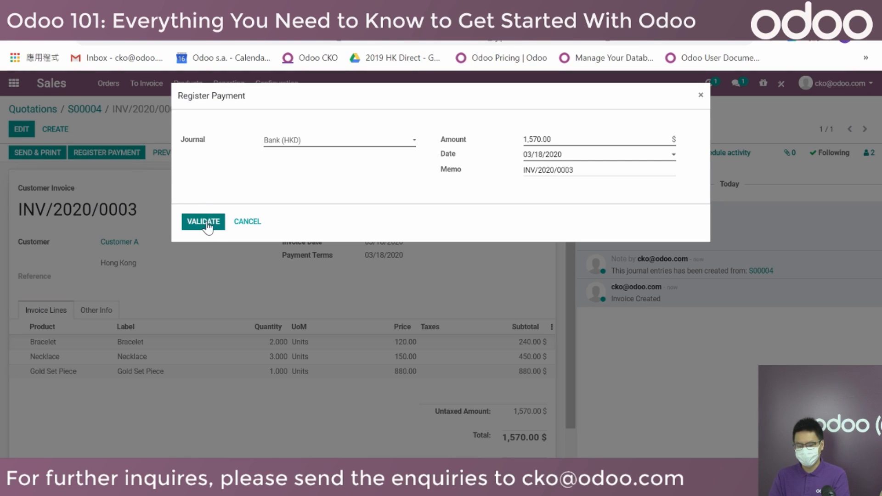
{"action": "left_click", "coordinate": [207, 224]}
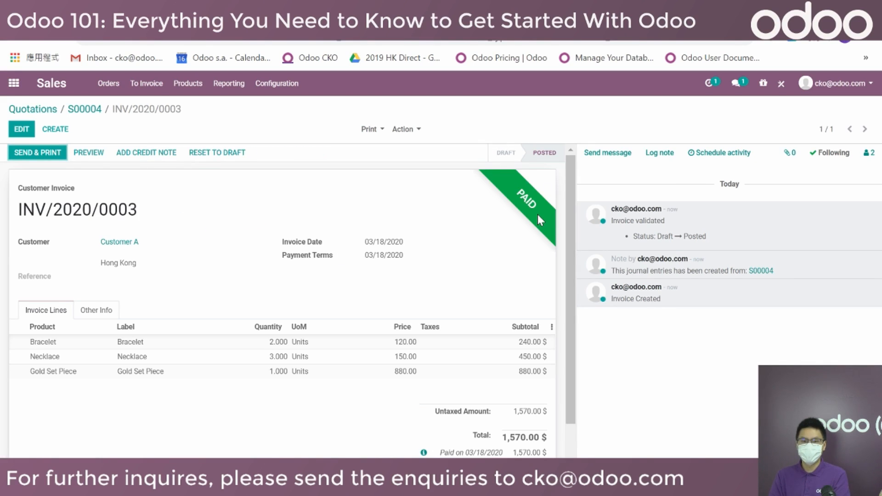
{"action": "left_click", "coordinate": [85, 109]}
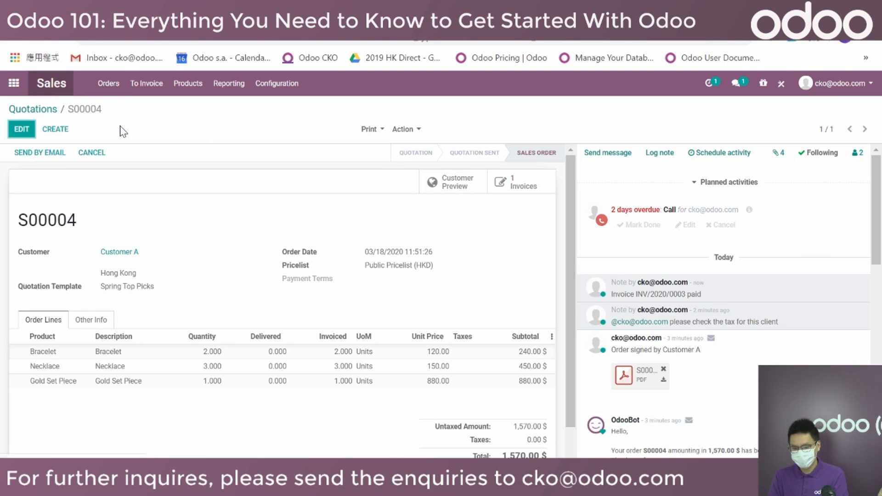
{"action": "left_click", "coordinate": [14, 84]}
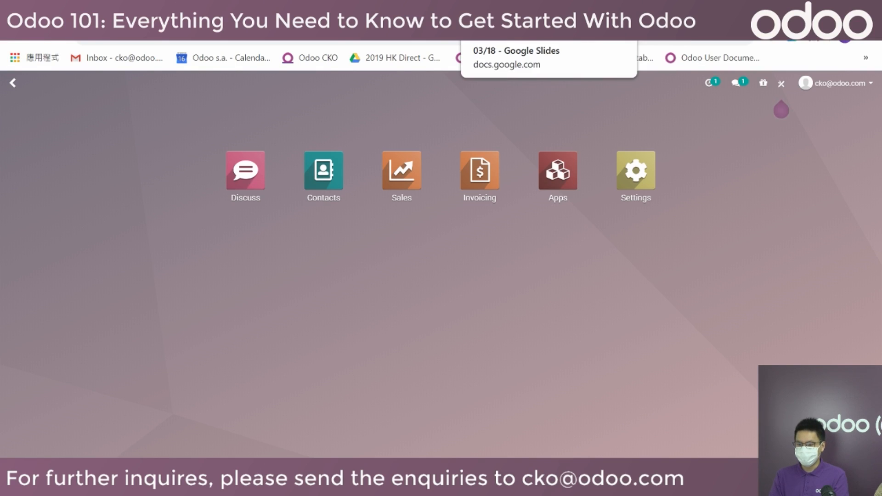
Present the 'Odoo Introduction for Webinar 03/18' deck in Google Slides from slide 1.
{"action": "left_click", "coordinate": [506, 28]}
{"action": "scroll", "coordinate": [118, 238], "scroll_direction": "up", "scroll_amount": 5}
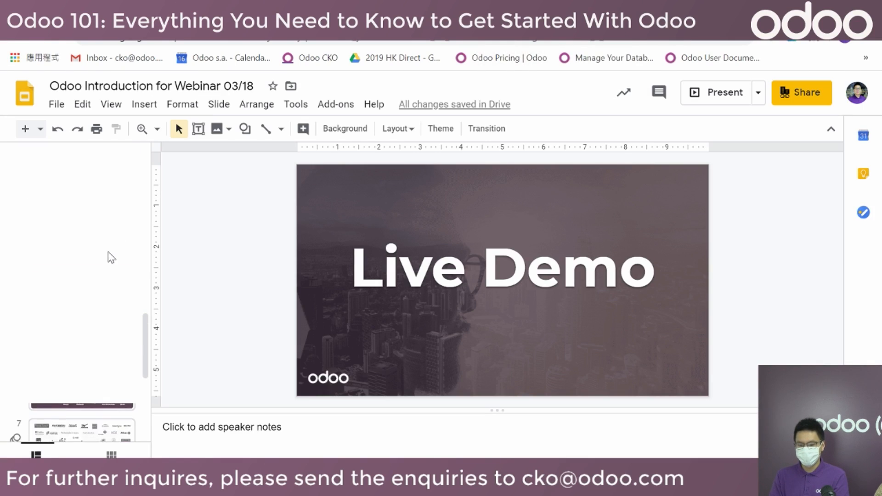
{"action": "left_click", "coordinate": [109, 169]}
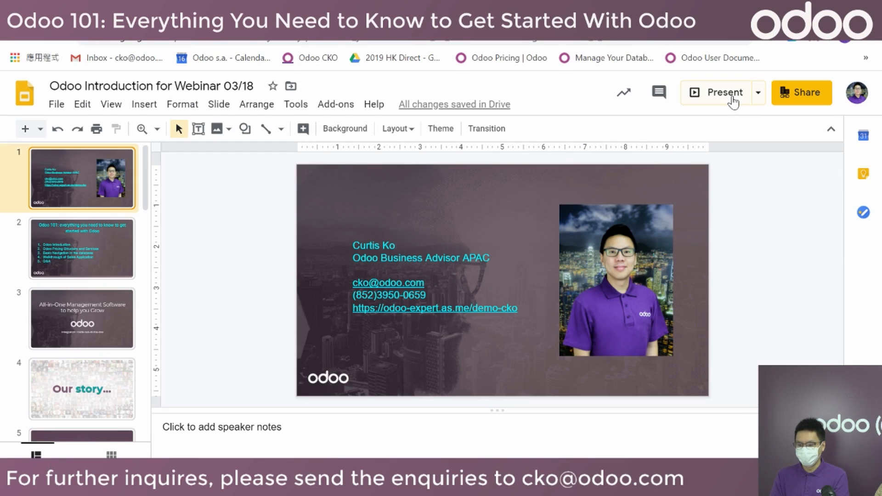
{"action": "left_click", "coordinate": [725, 93]}
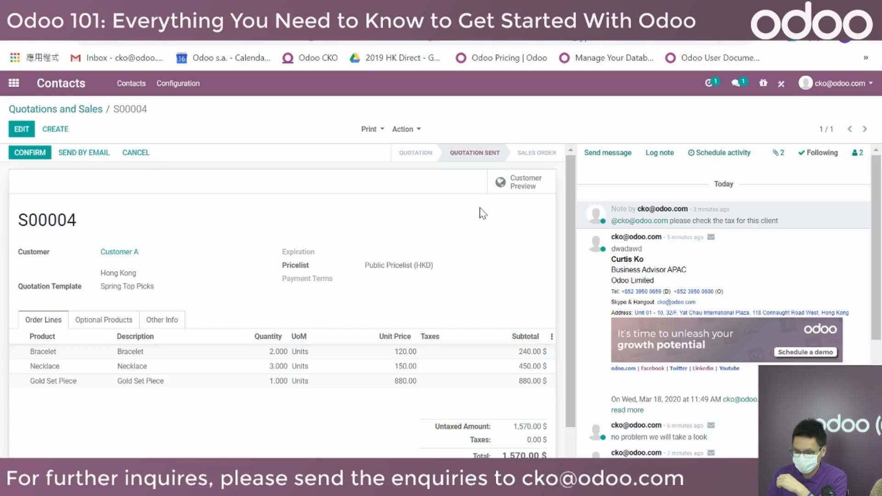
Go to Sales > Products > Products to list Bracelet, Gold Set Piece and Necklace.
{"action": "left_click", "coordinate": [13, 84]}
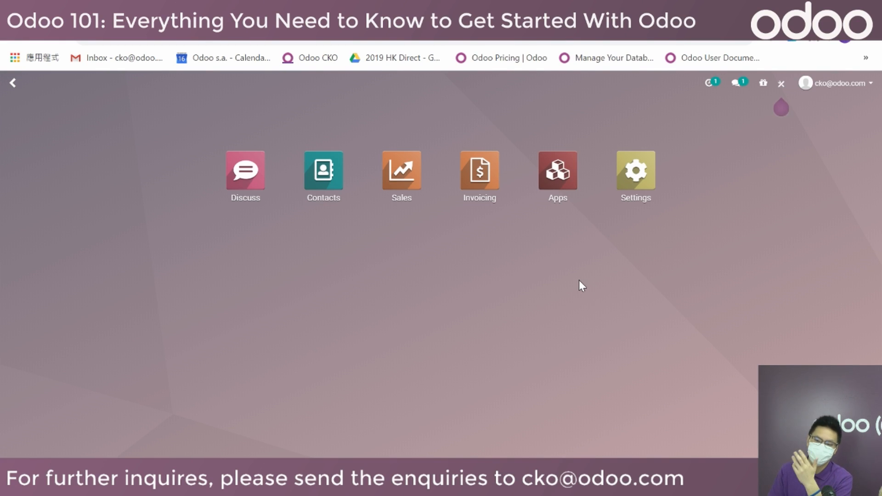
{"action": "left_click", "coordinate": [395, 185]}
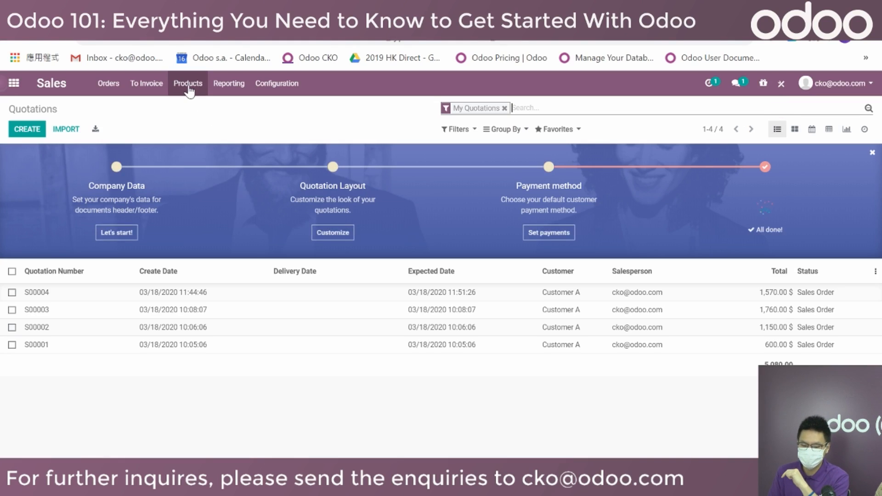
{"action": "left_click", "coordinate": [188, 83]}
{"action": "left_click", "coordinate": [193, 108]}
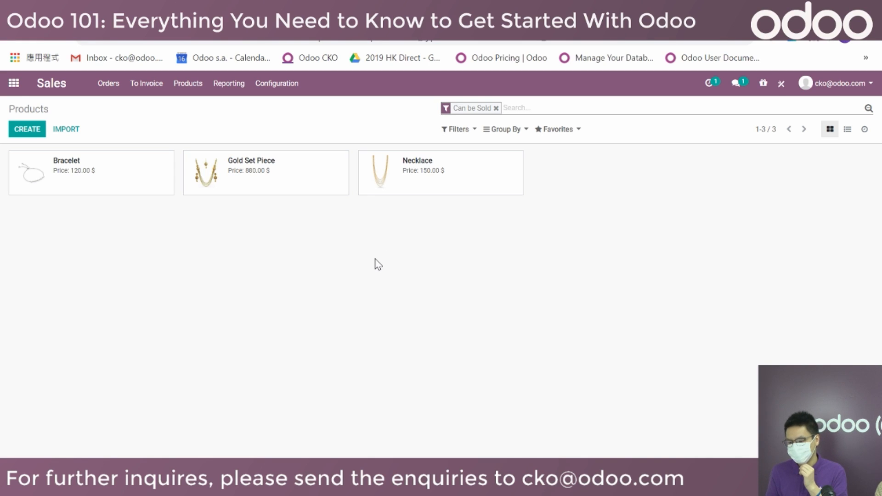
{"action": "left_click", "coordinate": [848, 129]}
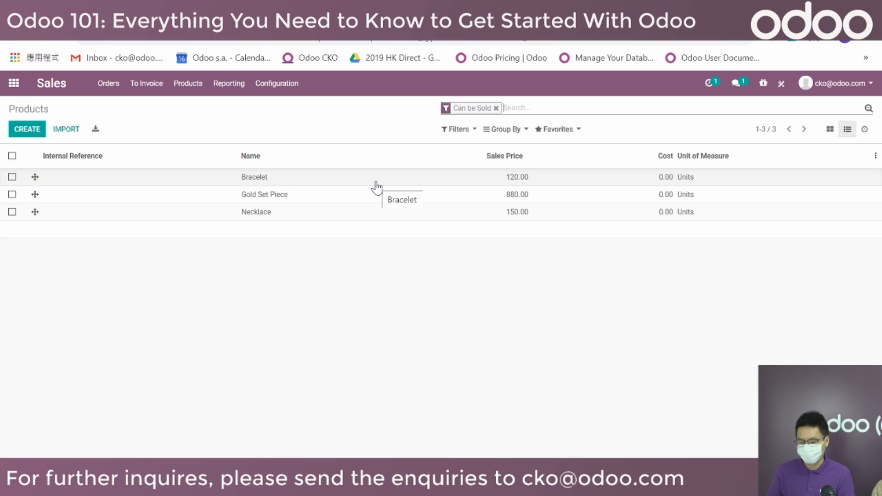
{"action": "left_click", "coordinate": [830, 129]}
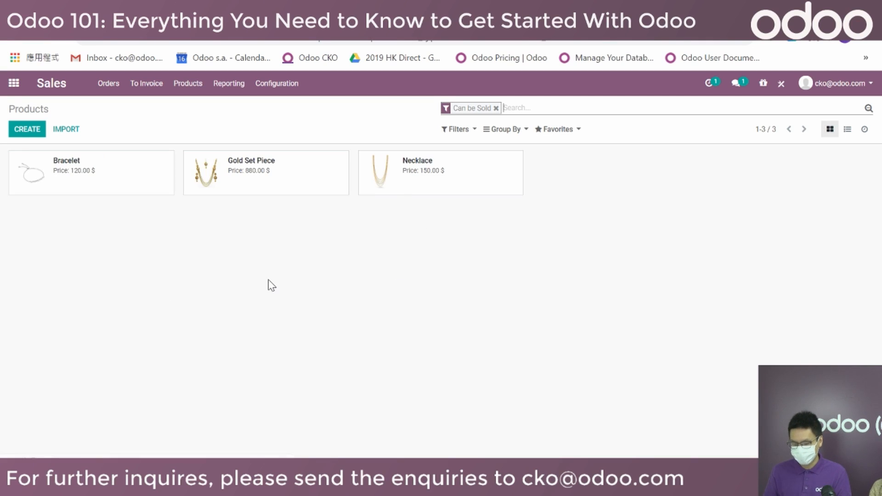
Group the product cards by Product Category.
{"action": "left_click", "coordinate": [506, 130]}
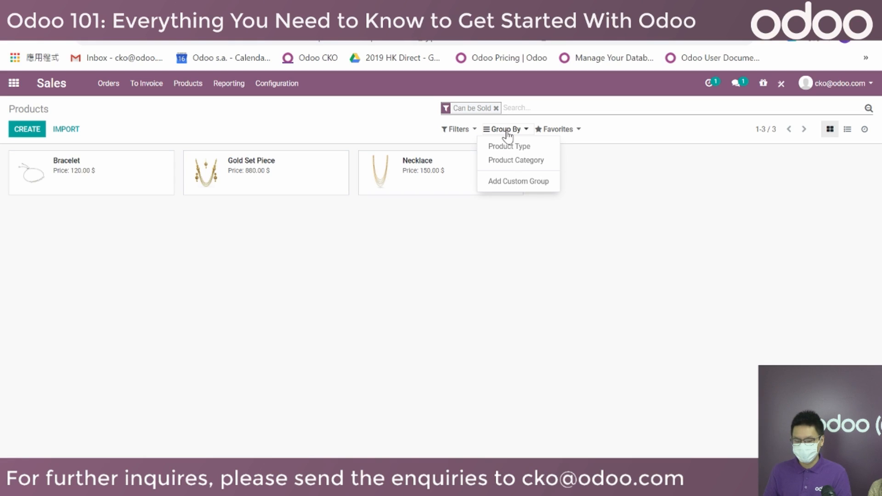
{"action": "left_click", "coordinate": [510, 160]}
{"action": "left_click", "coordinate": [271, 364]}
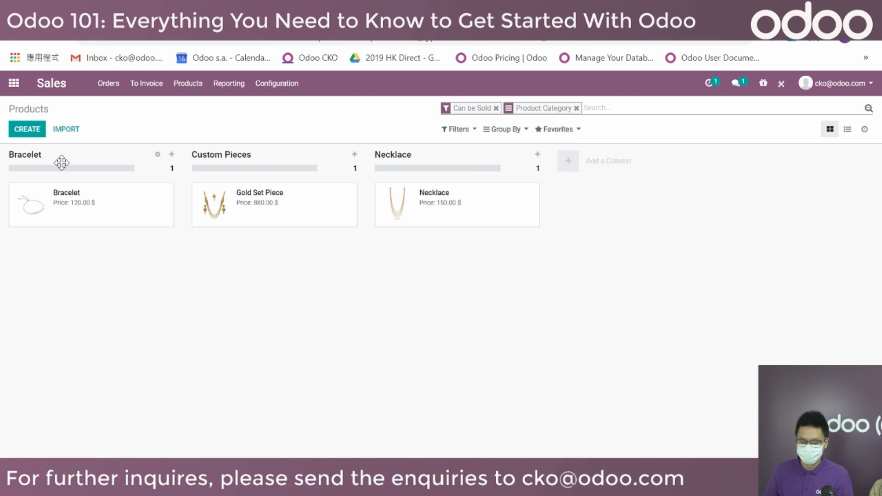
Add an empty column named 'New Category' to the grouped product kanban.
{"action": "mouse_move", "coordinate": [118, 174]}
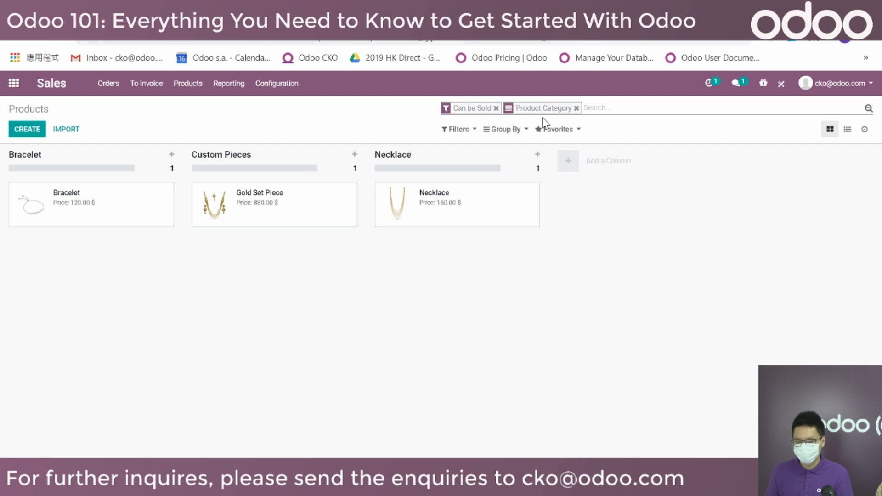
{"action": "left_click", "coordinate": [573, 174]}
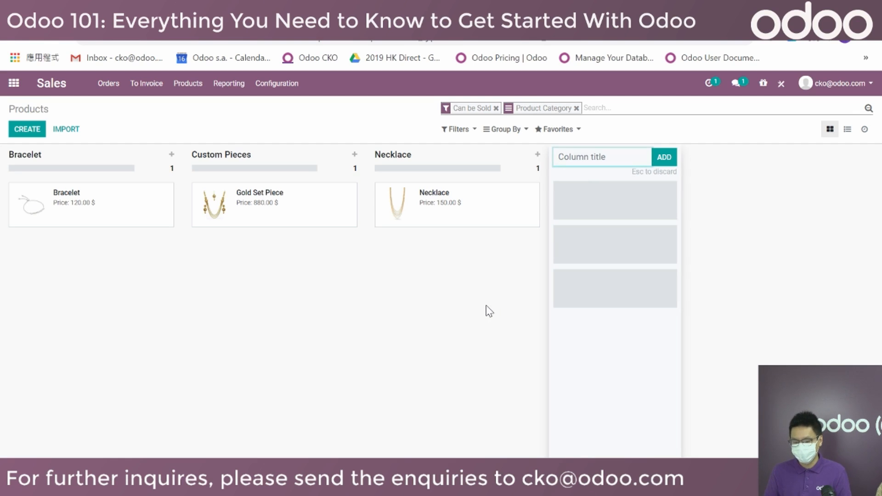
{"action": "type", "text": "New Category"}
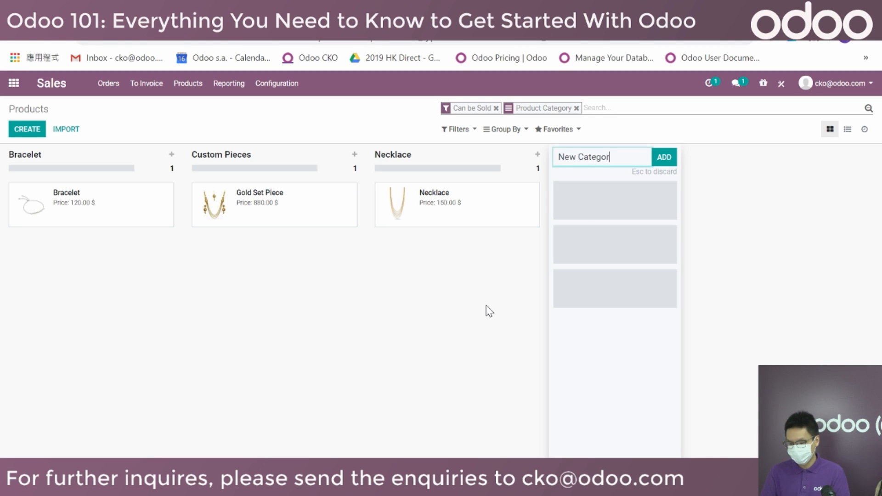
{"action": "left_click", "coordinate": [488, 314]}
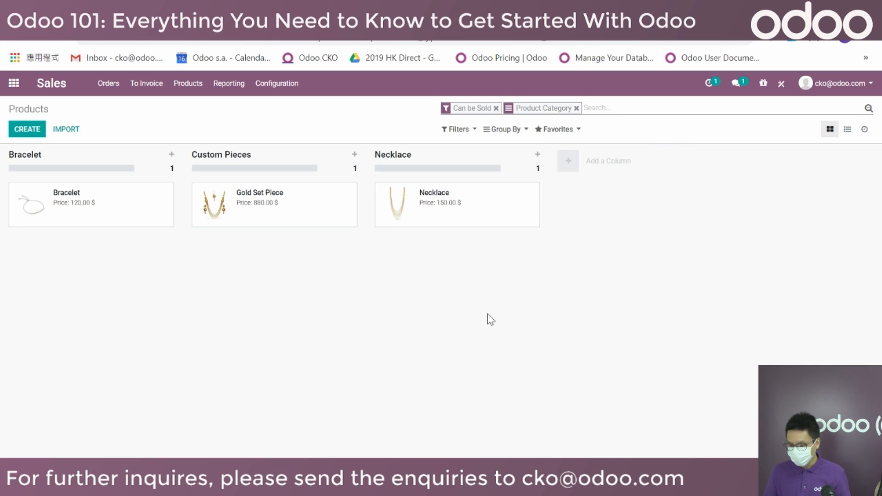
{"action": "left_click", "coordinate": [568, 166]}
{"action": "type", "text": "New Category"}
{"action": "left_click", "coordinate": [665, 157]}
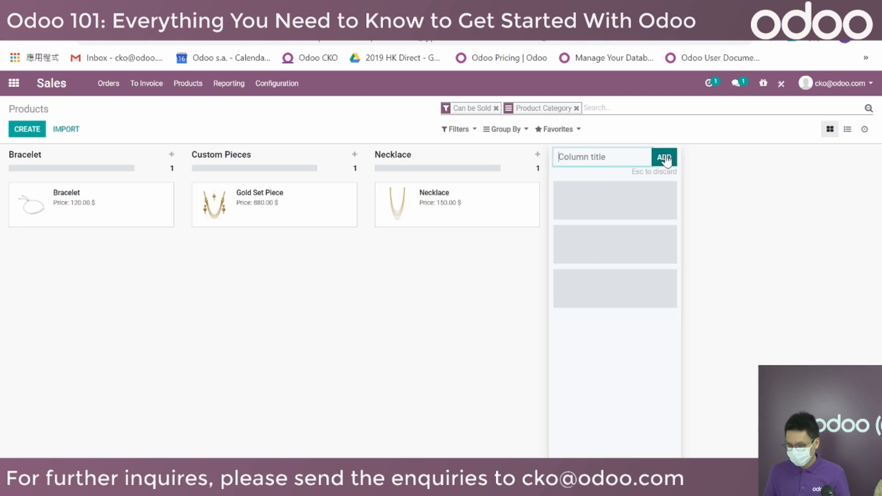
{"action": "left_click", "coordinate": [490, 345]}
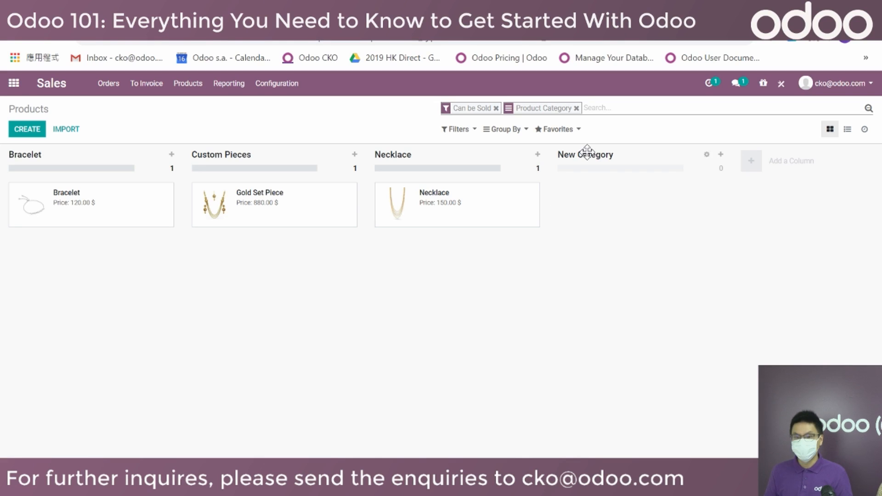
Quick-create a product card 'Product One' in the New Category column and open it for editing.
{"action": "left_click", "coordinate": [721, 155]}
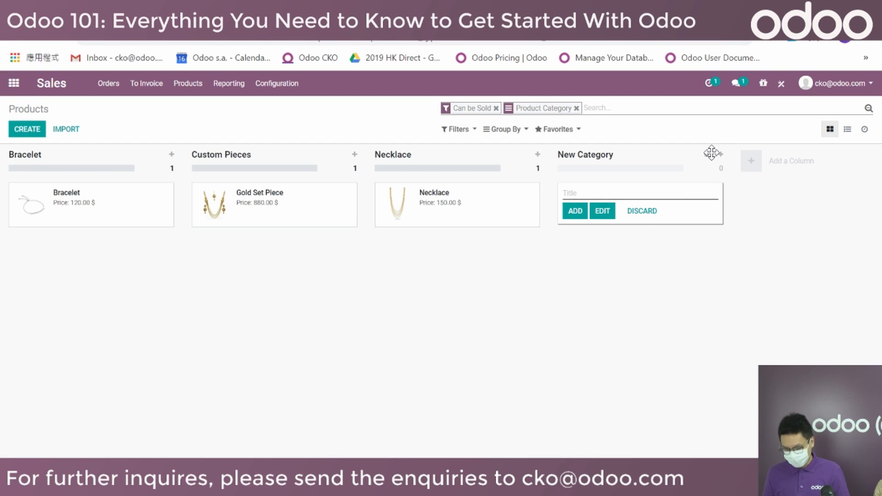
{"action": "type", "text": "Product C"}
{"action": "type", "text": "ne"}
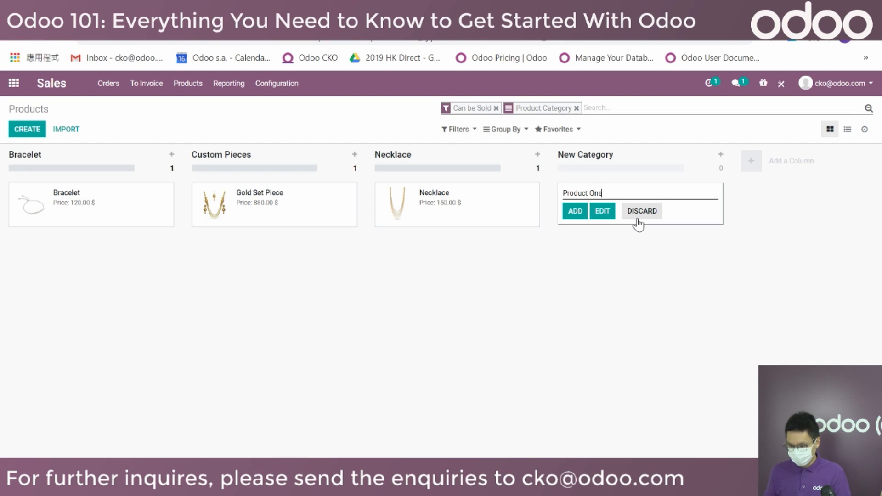
{"action": "left_click", "coordinate": [602, 212]}
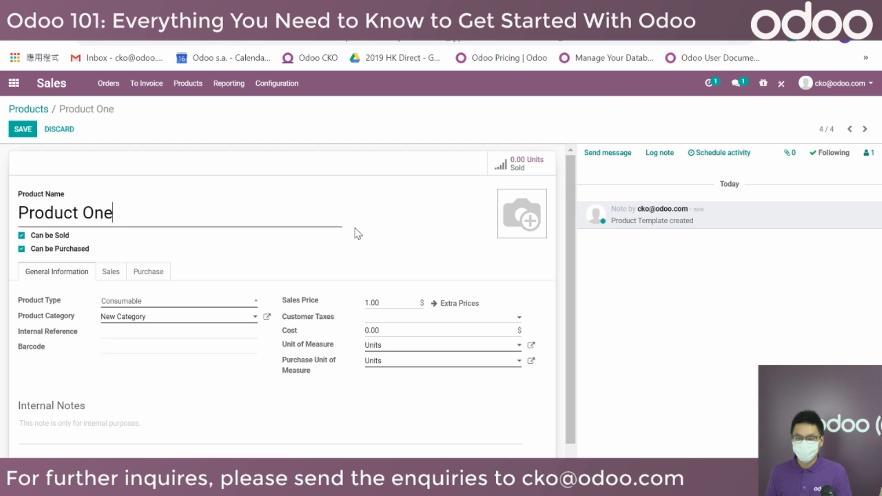